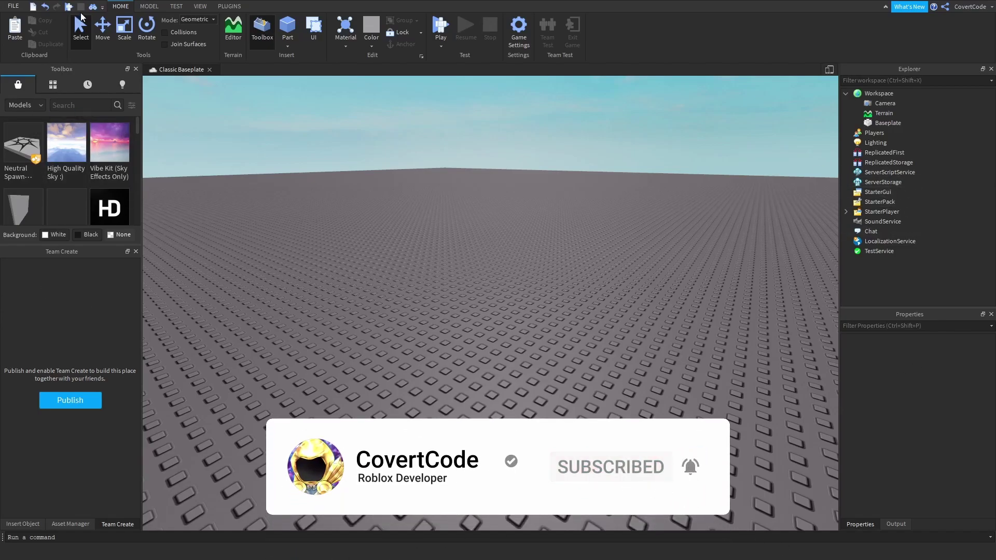
- Search the Toolbox models for "dog" and place the Dog NPC on the baseplate
left_click(201, 7)
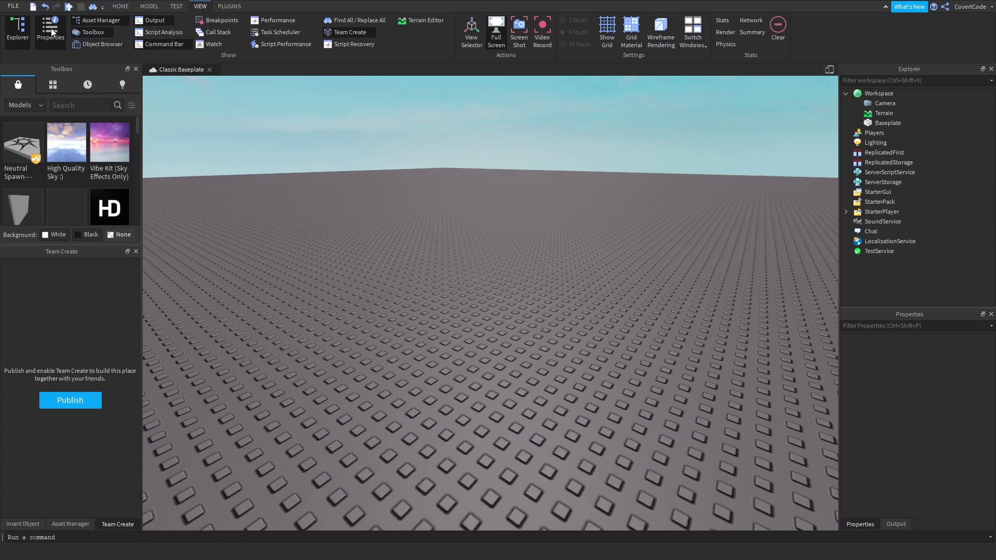
right_click_drag(274, 135, 306, 147)
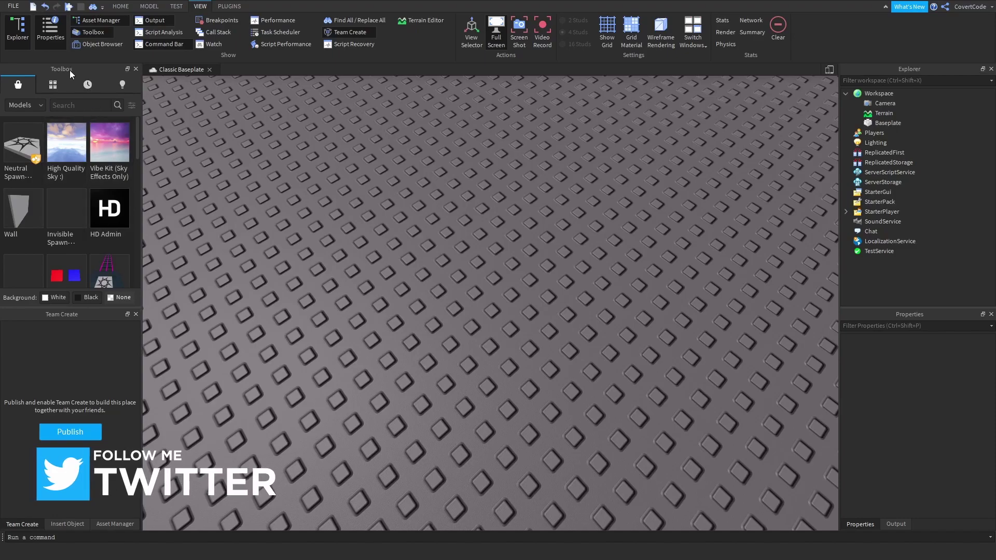
left_click(65, 101)
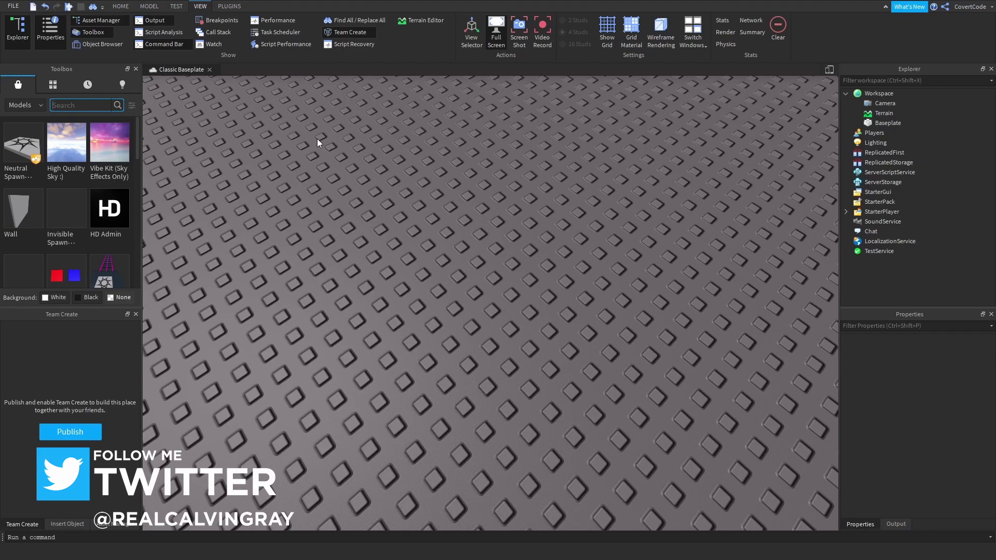
type("dog")
key("Return")
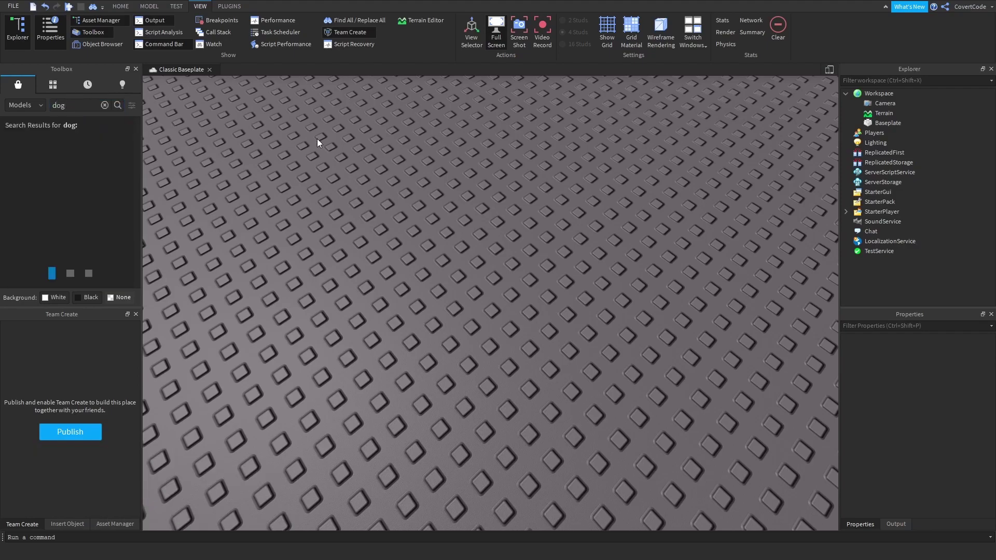
mouse_move(72, 176)
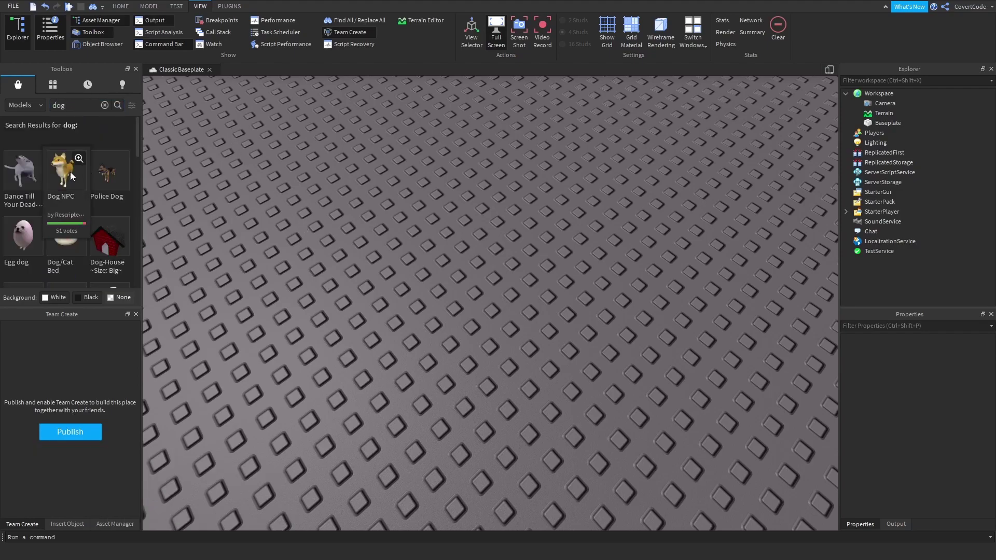
left_click_drag(60, 179, 472, 301)
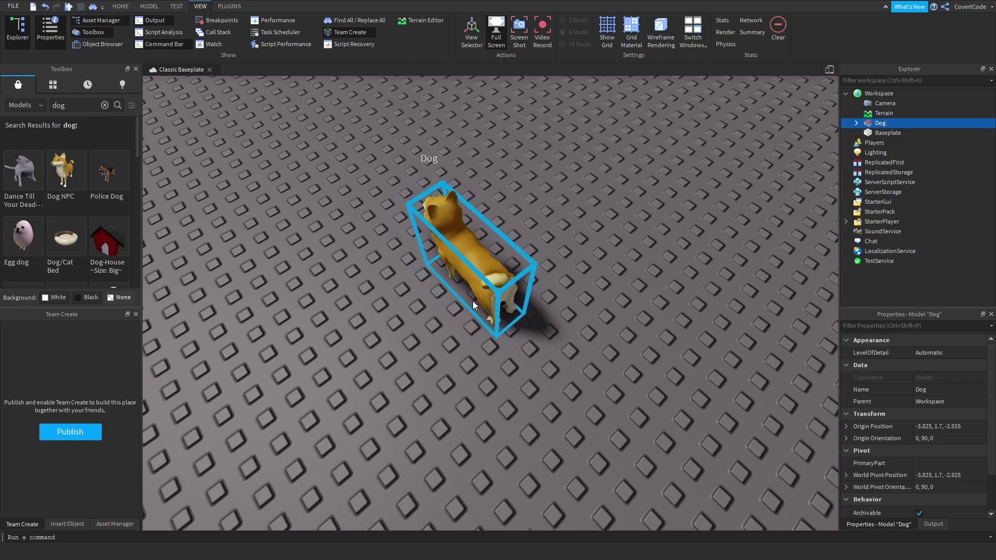
right_click_drag(472, 301, 650, 178)
key("d")
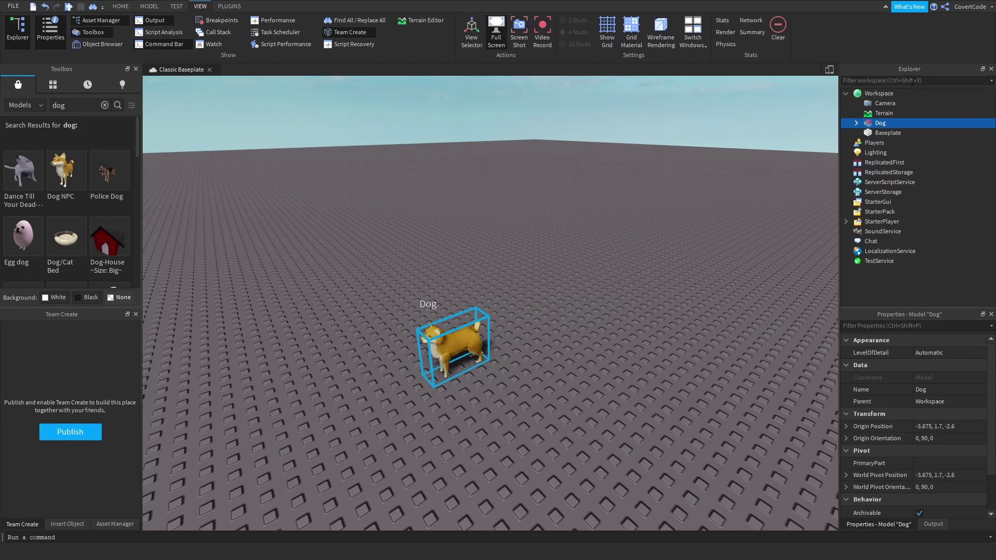
- Filter the Explorer by "script" and delete the Dog model's Sound and ZombieScript scripts
left_click(910, 82)
mouse_move(845, 131)
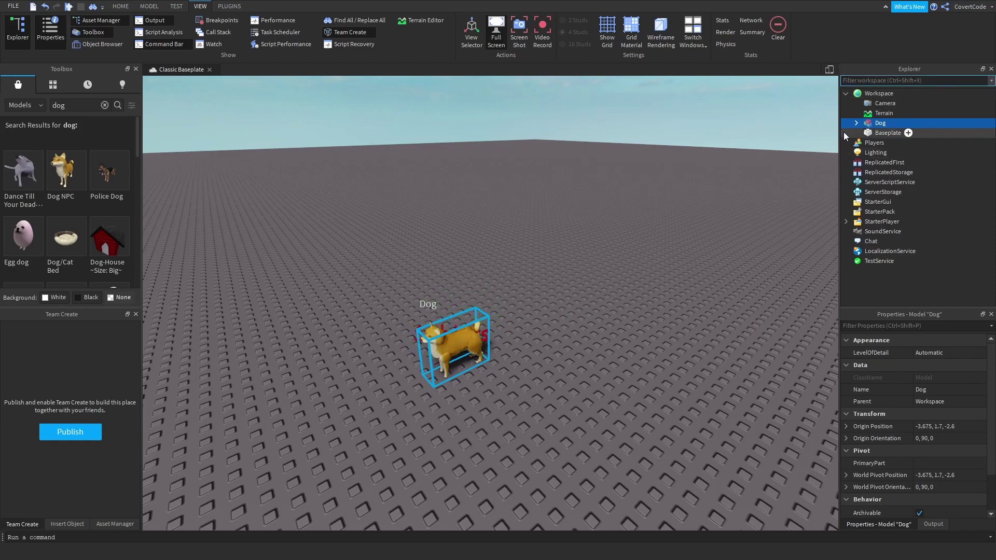
type("script")
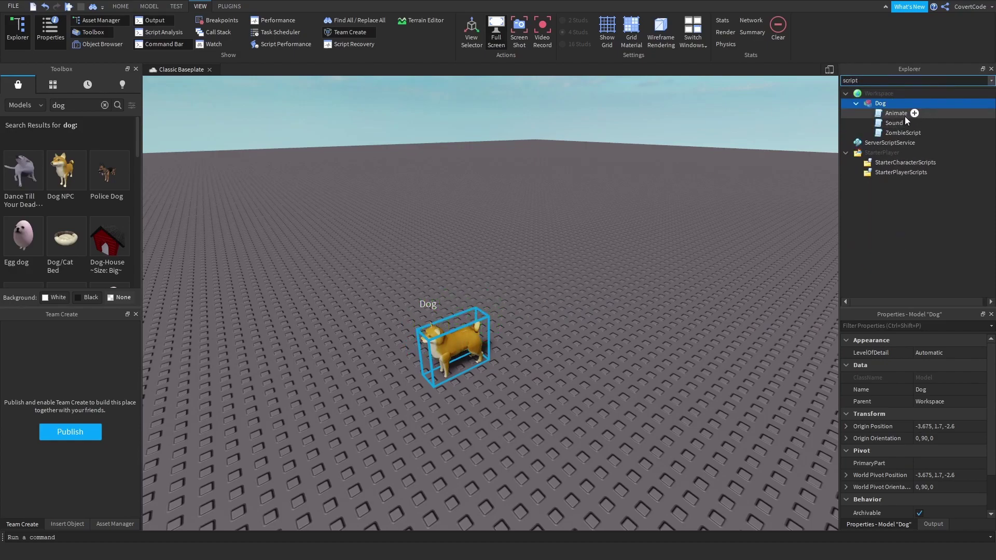
left_click(895, 123)
right_click_drag(514, 301, 498, 338)
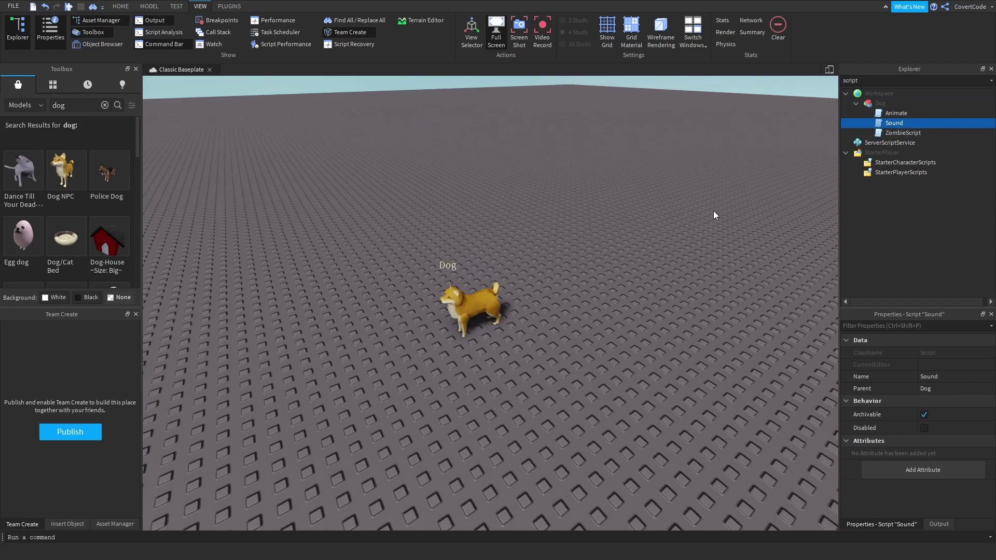
left_click(881, 132, "ctrl")
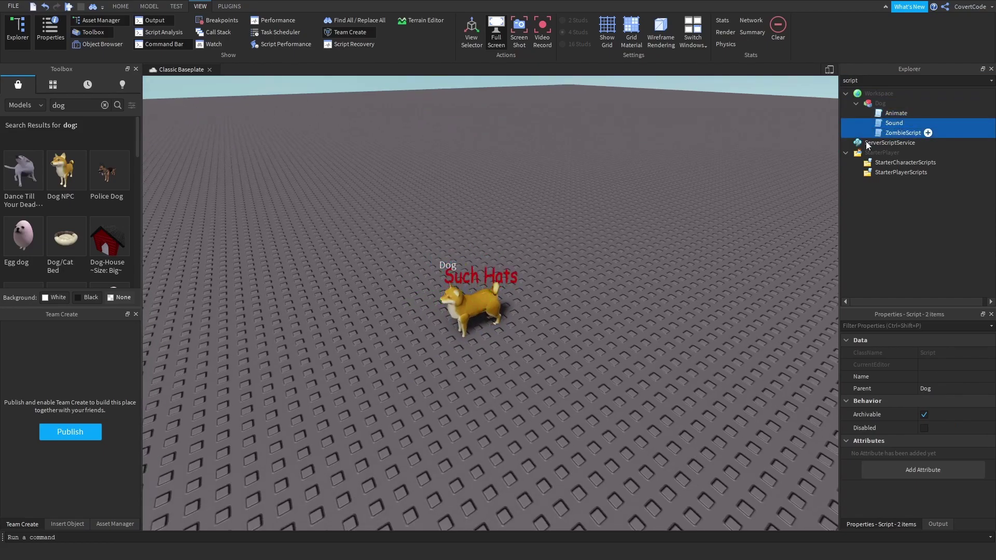
key("Delete")
right_click_drag(705, 241, 674, 233)
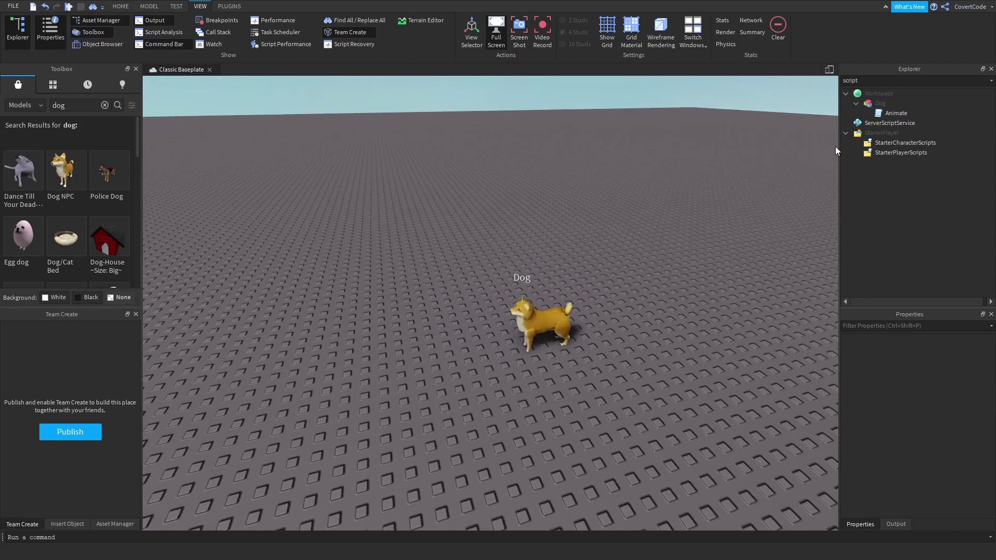
- Clear the Explorer filter to list the whole object hierarchy
left_click(856, 85)
key("BackSpace")
key("BackSpace")
key("BackSpace")
key("BackSpace")
key("BackSpace")
key("BackSpace")
right_click_drag(568, 194, 568, 188)
scroll(568, 188, "down", 1)
scroll(569, 257, "up", 3)
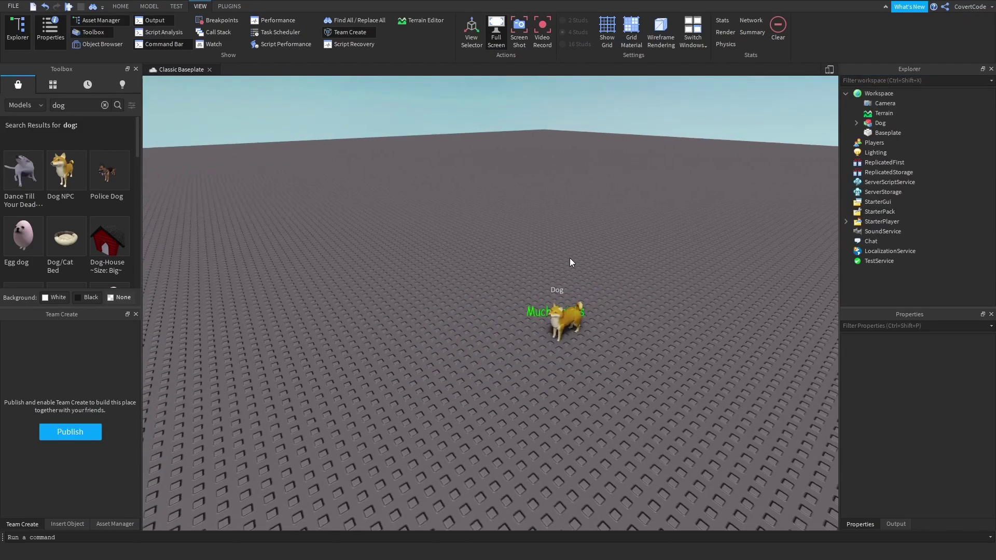
- Expand the Dog model in the Explorer and examine its Humanoid and Animate script
left_click(549, 273)
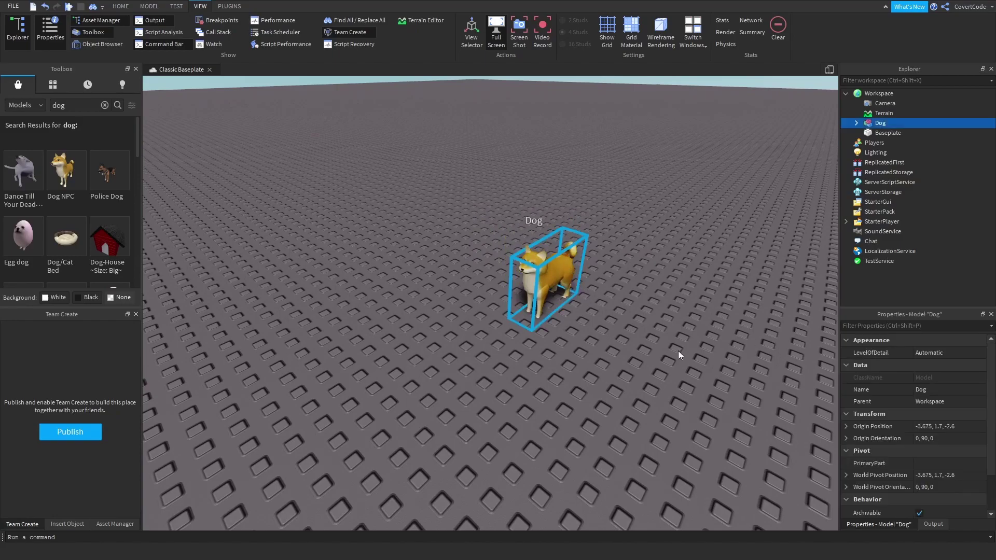
scroll(678, 354, "down", 3)
scroll(651, 337, "up", 2)
left_click(856, 123)
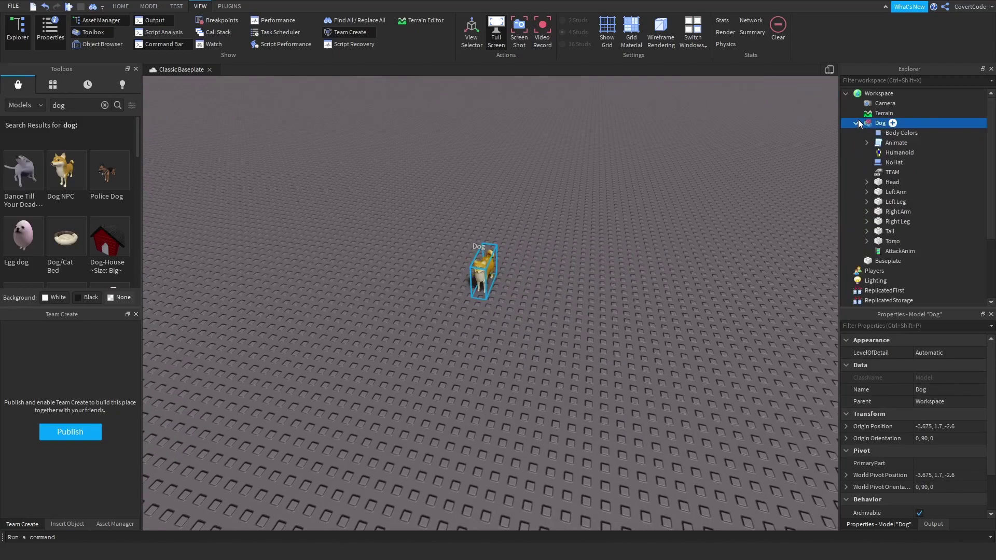
left_click(890, 153)
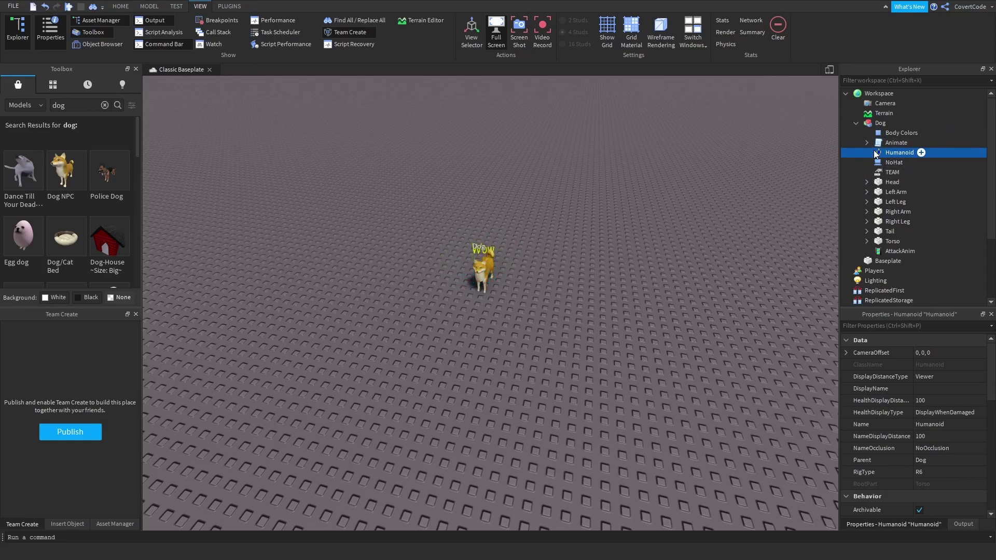
left_click(886, 144)
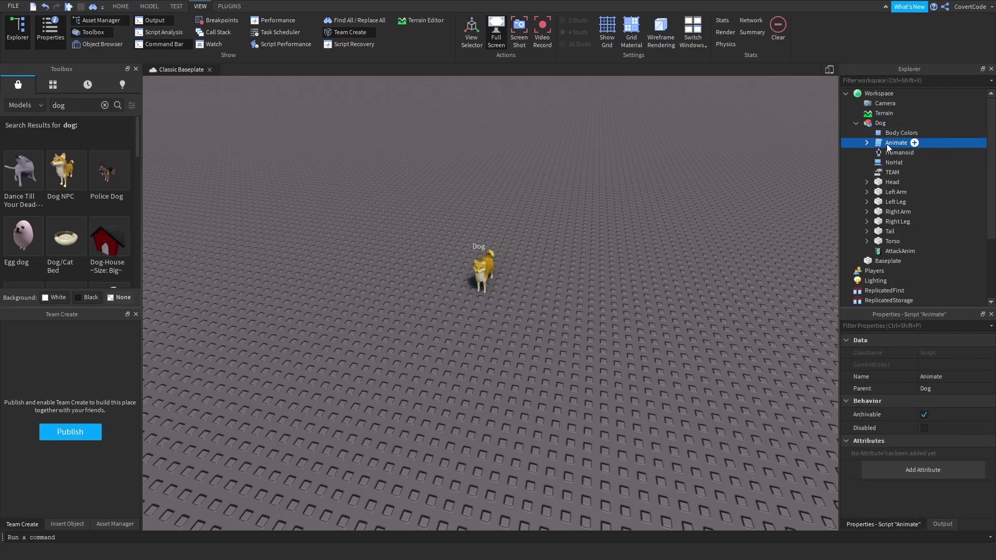
right_click_drag(621, 197, 602, 234)
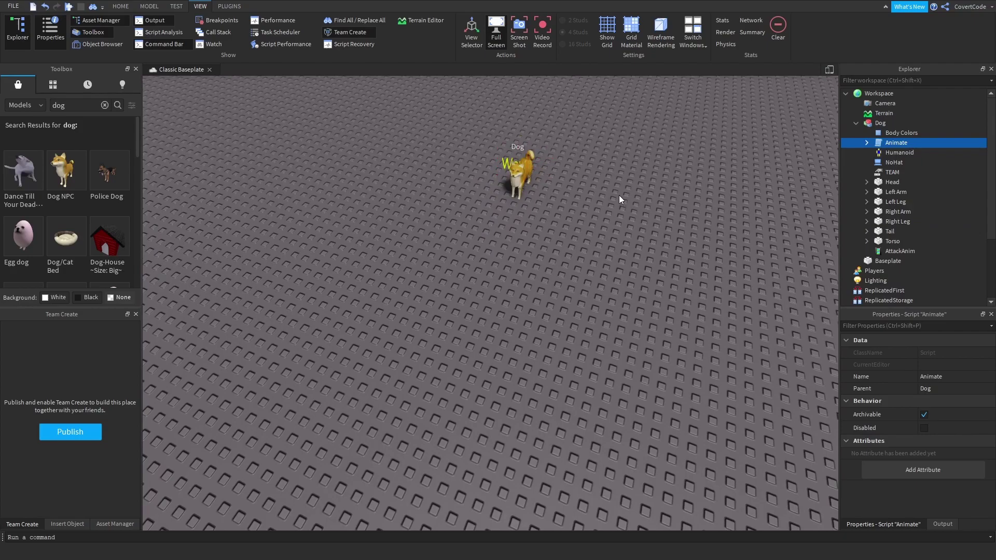
- Move the Dog model from Workspace into StarterPlayer and rename it StarterCharacter
scroll(891, 132, "down", 1)
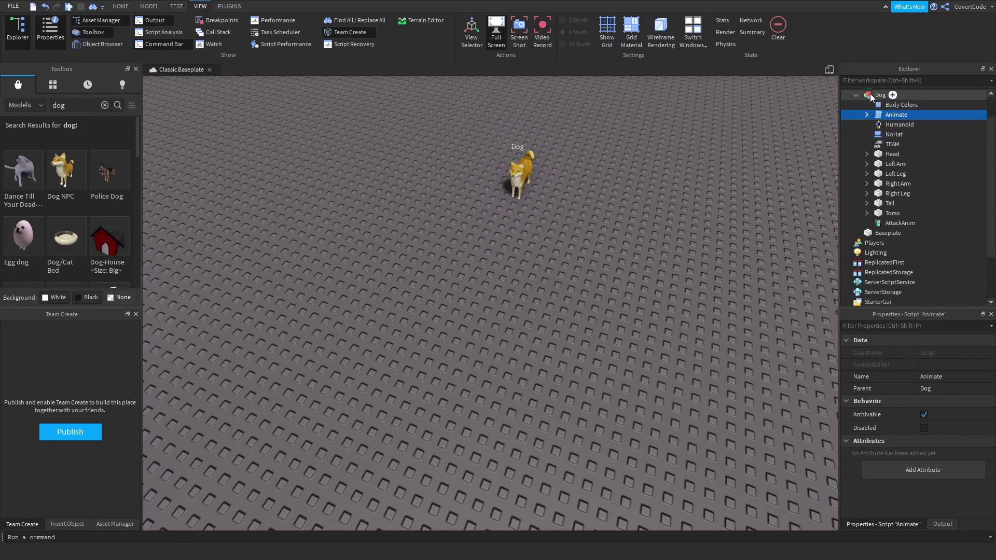
left_click_drag(872, 96, 880, 282)
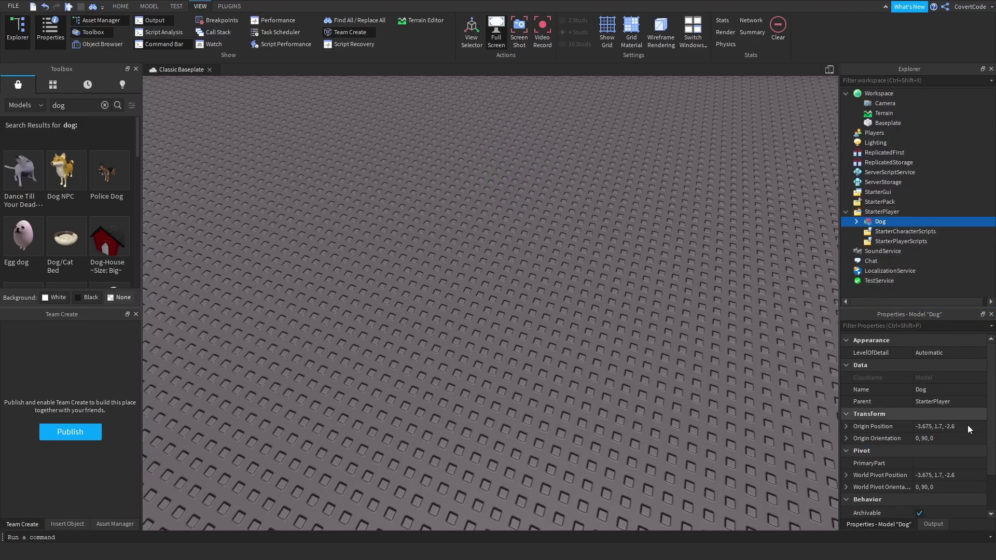
left_click(941, 394)
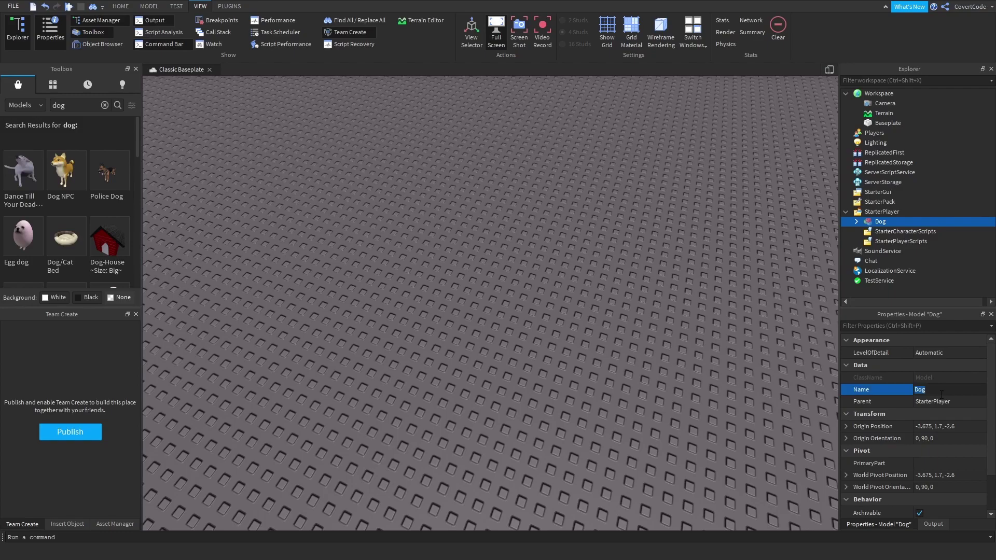
type("StarterCharacter")
key("Return")
key("Tab")
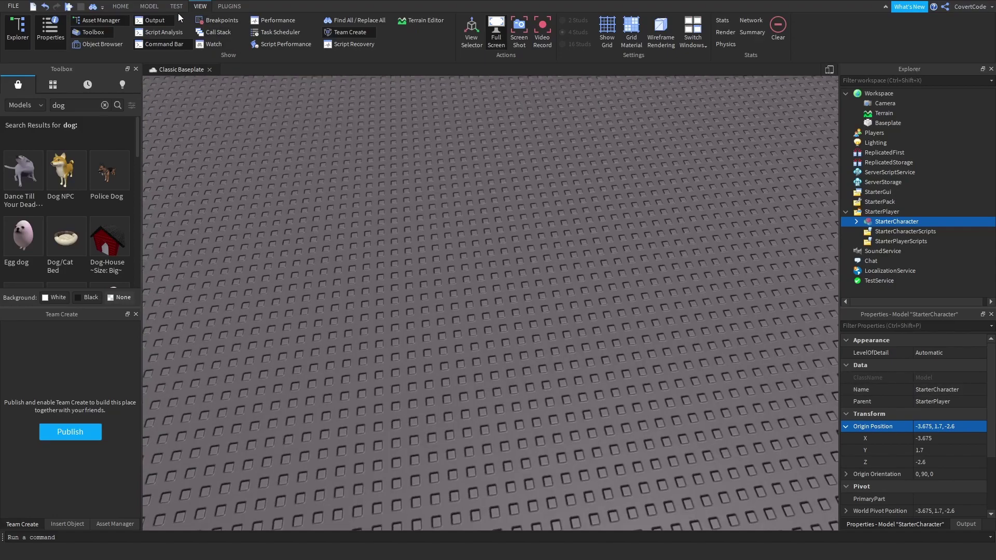
- Playtest the place, run around as the dog character to check its movement, and stop the test
left_click(177, 7)
key("F5")
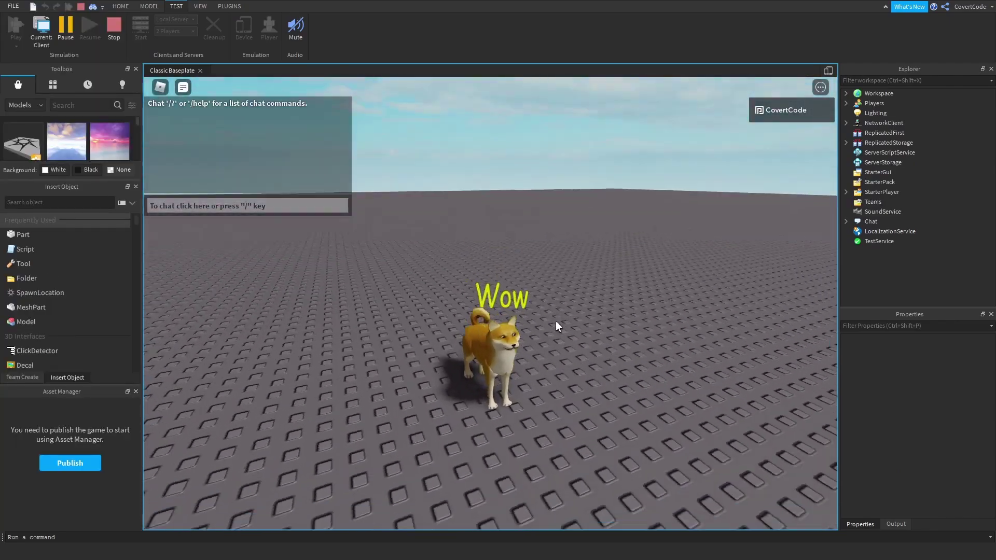
right_click_drag(555, 320, 556, 320)
right_click_drag(437, 360, 493, 333)
key("d")
scroll(551, 287, "down", 2)
key("s")
key("a")
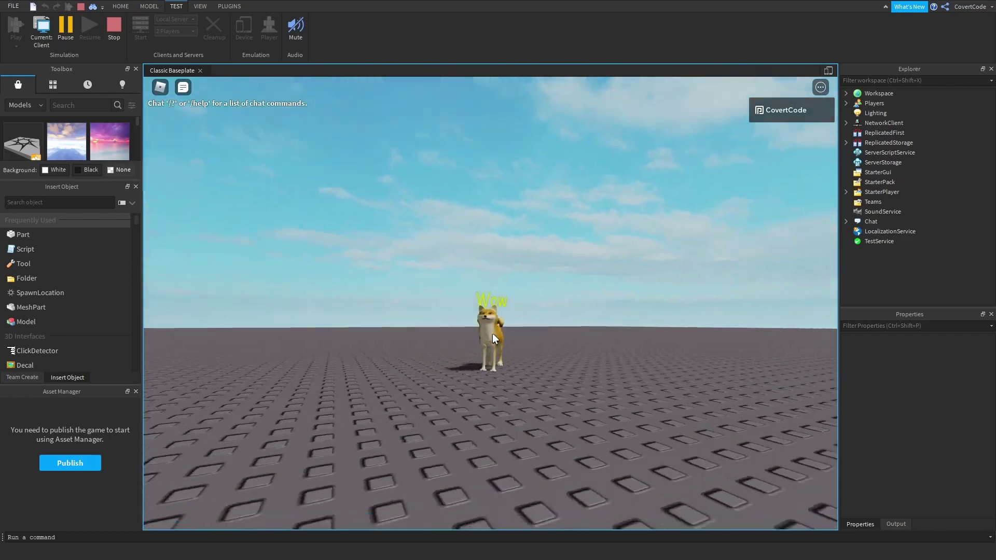
scroll(492, 333, "up", 2)
key("d")
key("a")
key("d")
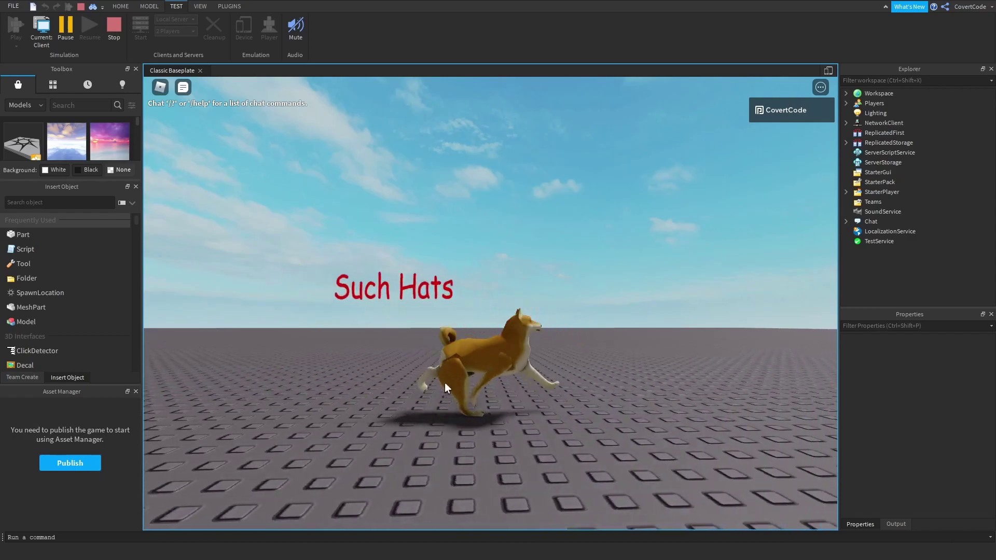
key("d")
key("s")
key("a")
right_click_drag(598, 319, 458, 362)
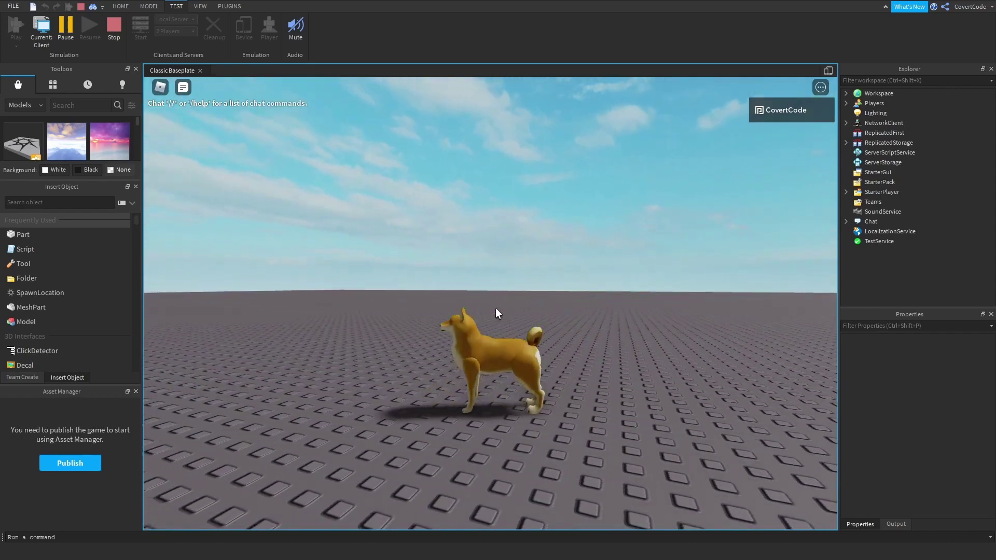
left_click(115, 32)
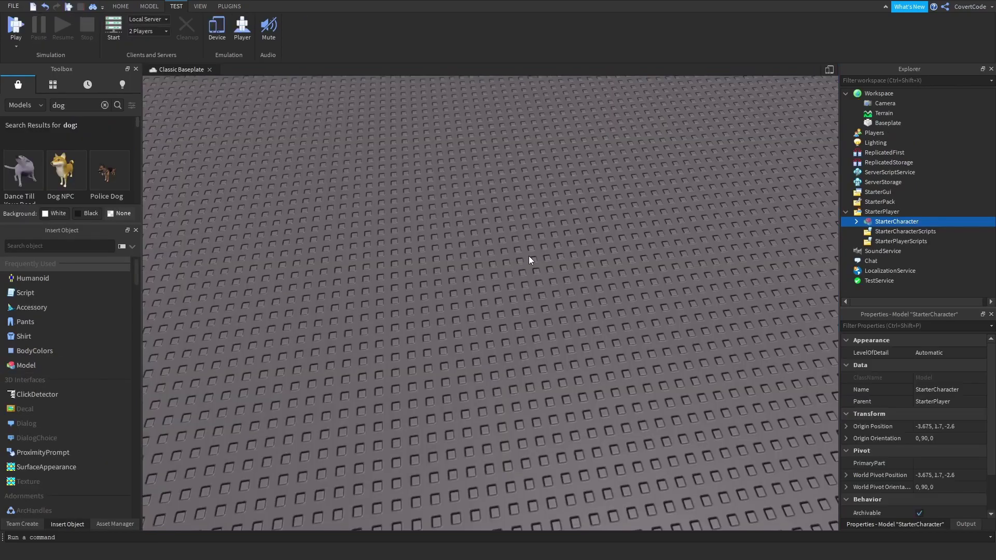
- Search the Toolbox models for "spiderman" and place the Moving Spiderman model on the baseplate
left_click(852, 222)
scroll(893, 215, "down", 1)
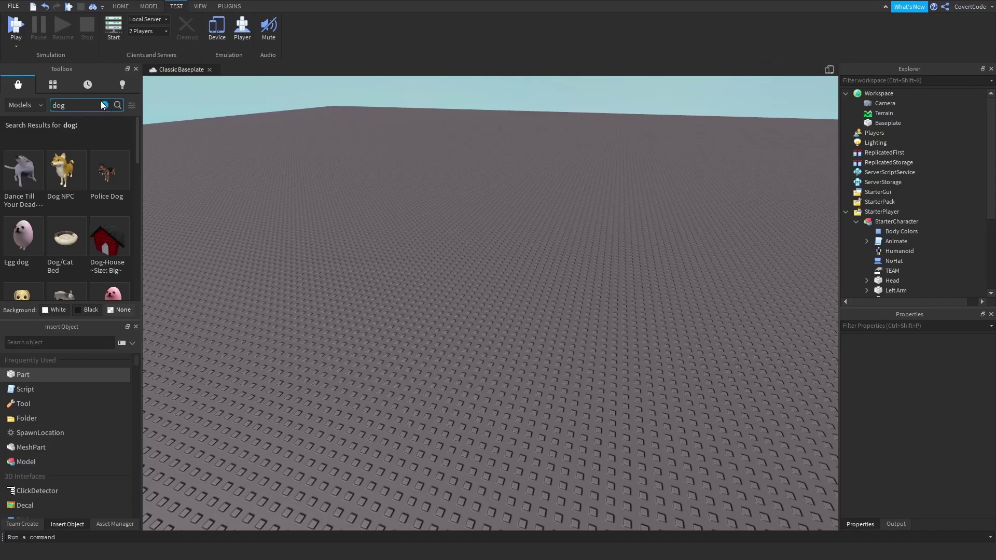
left_click(104, 105)
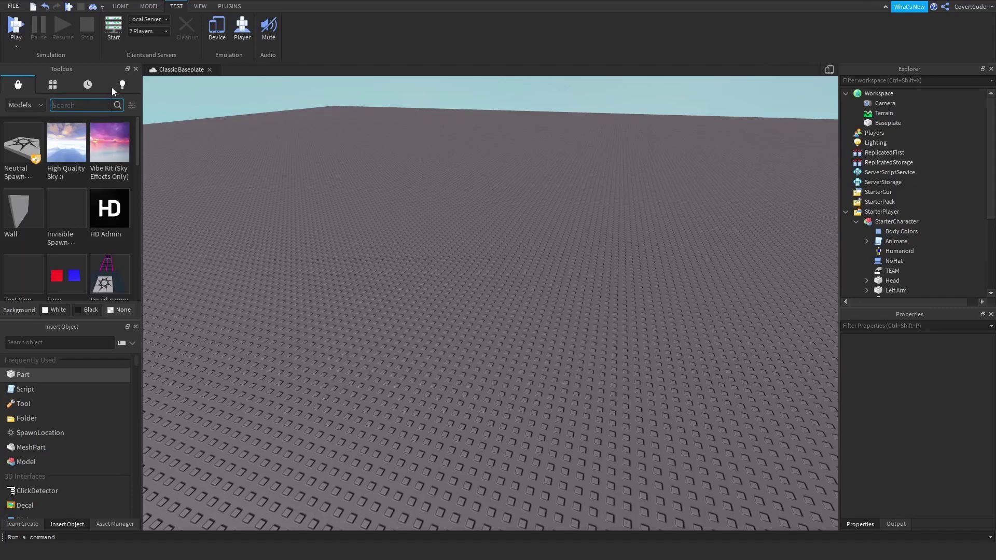
type("spiderman")
key("Return")
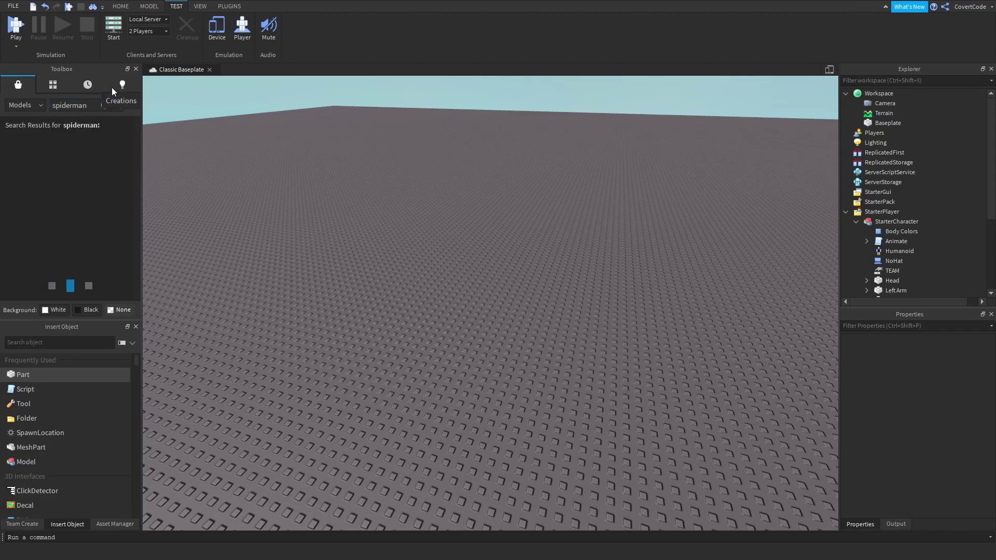
left_click_drag(110, 170, 419, 354)
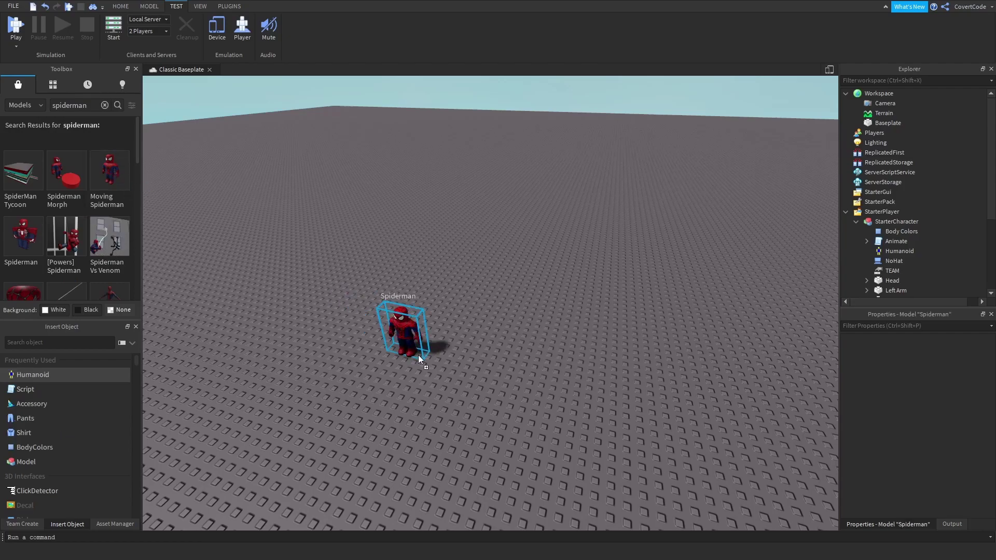
- Delete the Move, Respawn and Script scripts from the Spiderman model
left_click(856, 123)
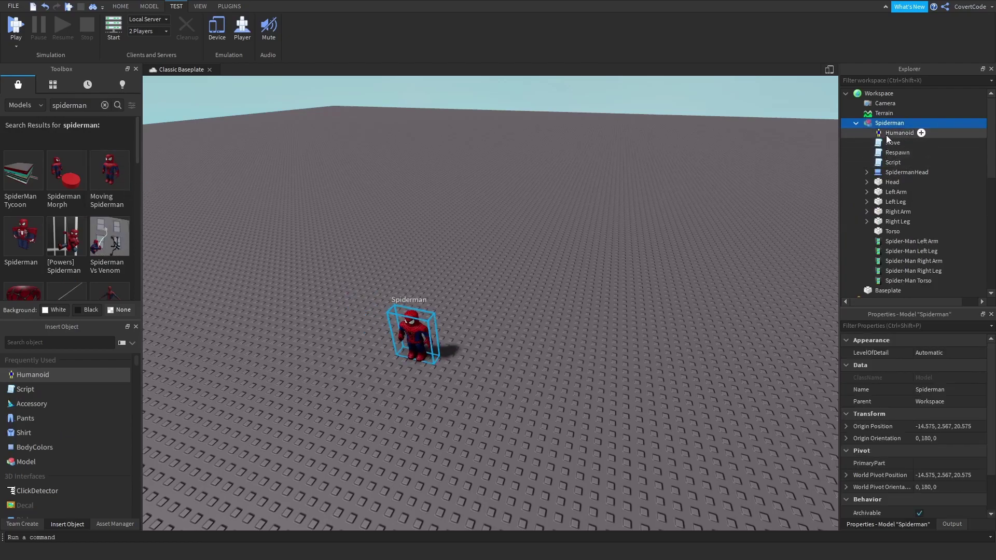
left_click(887, 143)
left_click(888, 153)
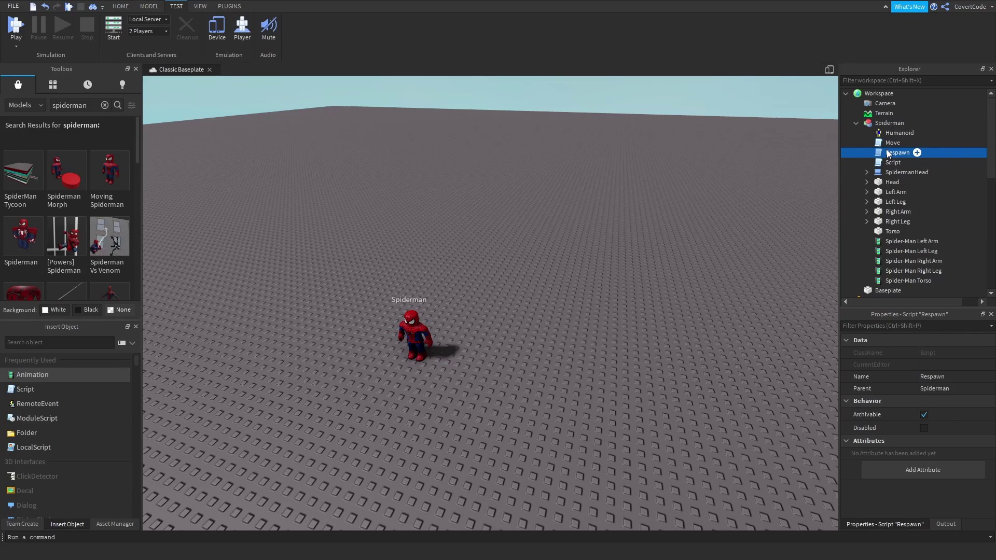
left_click(892, 164)
left_click(885, 145, "shift")
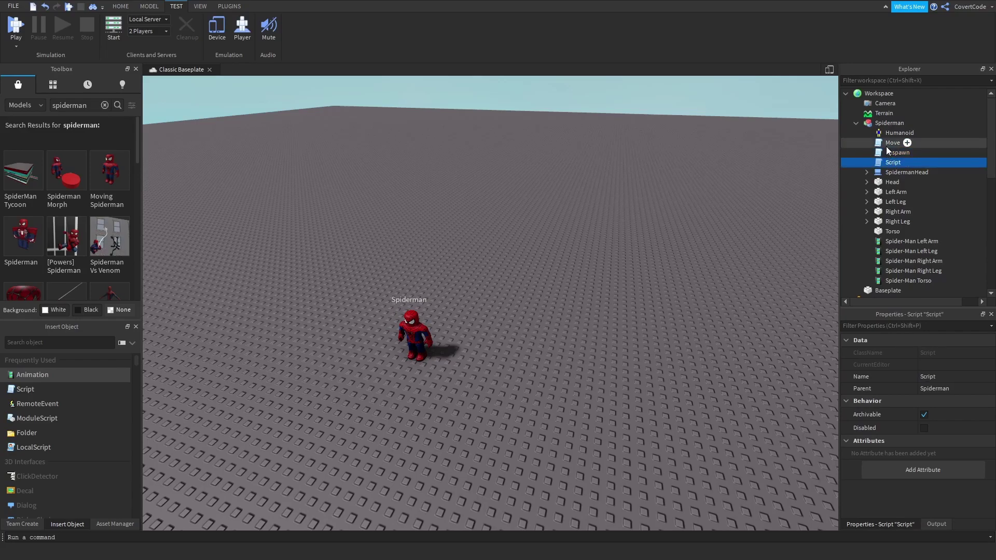
key("Delete")
- Move the Spiderman model from Workspace into StarterPlayer and collapse it in the Explorer
right_click_drag(646, 234, 726, 176)
left_click_drag(884, 123, 894, 145)
left_click(856, 95)
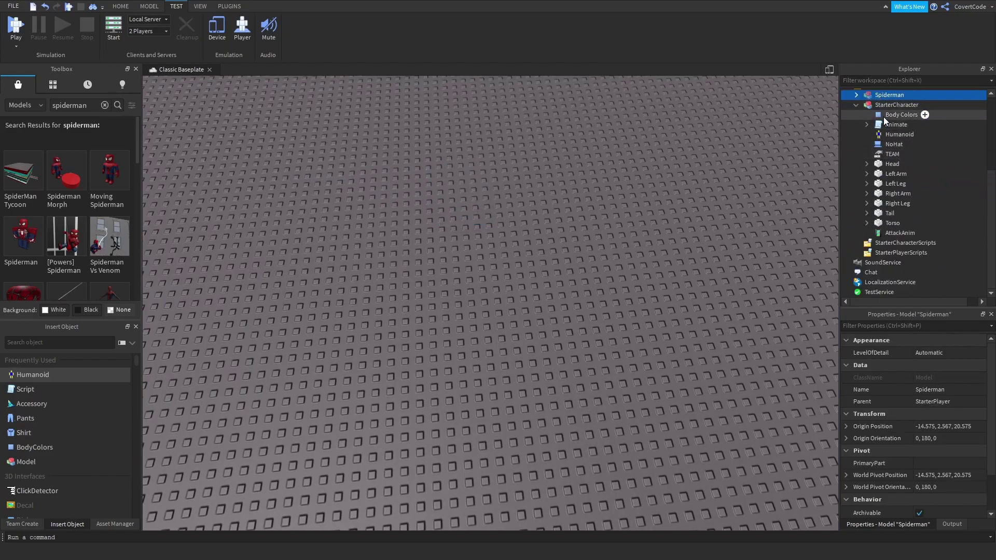
- Delete the existing dog StarterCharacter model from StarterPlayer
scroll(882, 125, "up", 2)
left_click(856, 151)
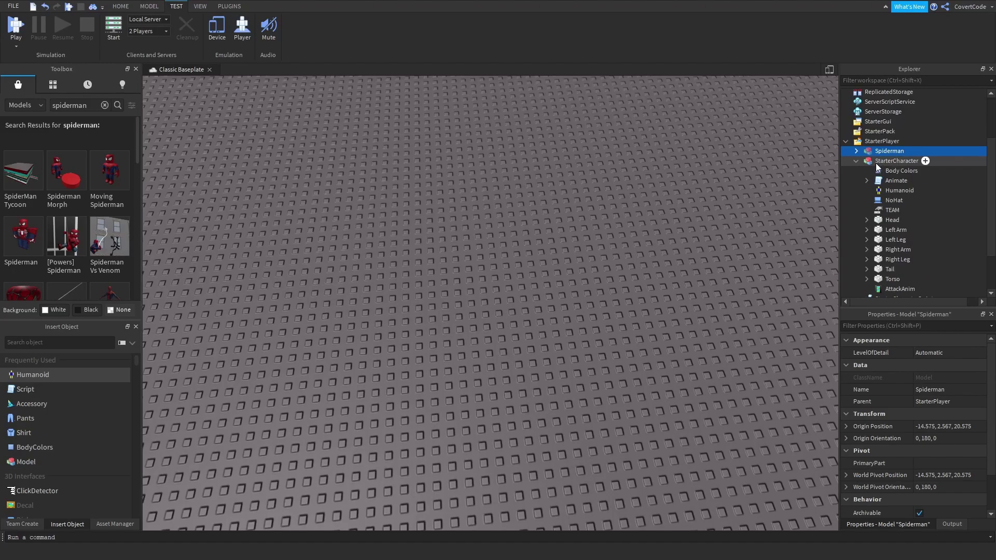
left_click(875, 163)
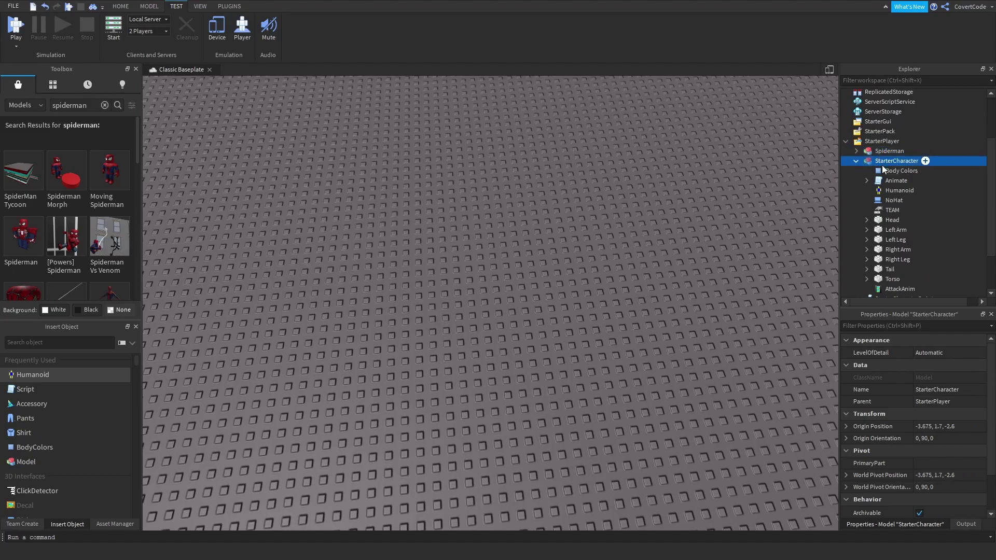
right_click(886, 160)
left_click(886, 167)
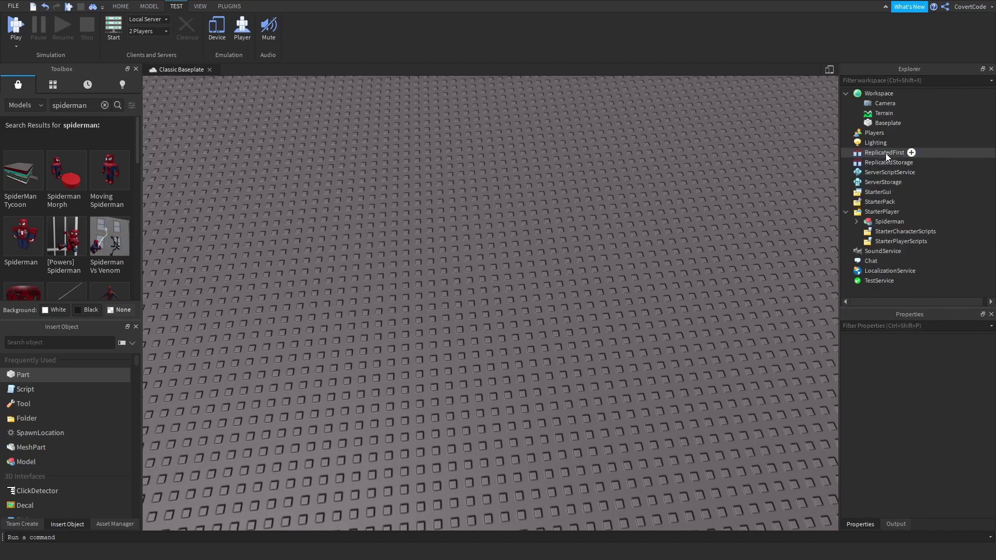
- Rename the Spiderman model in StarterPlayer to StarterCharacter, without any stray bracket in the name
left_click(886, 221)
left_click(930, 389)
type("StarterC")
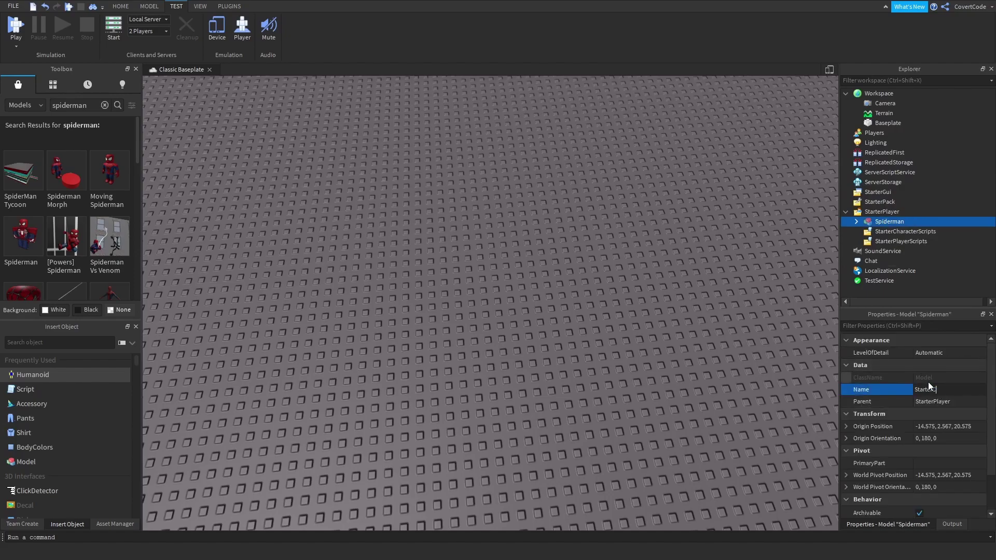
type("haracter]")
key("Return")
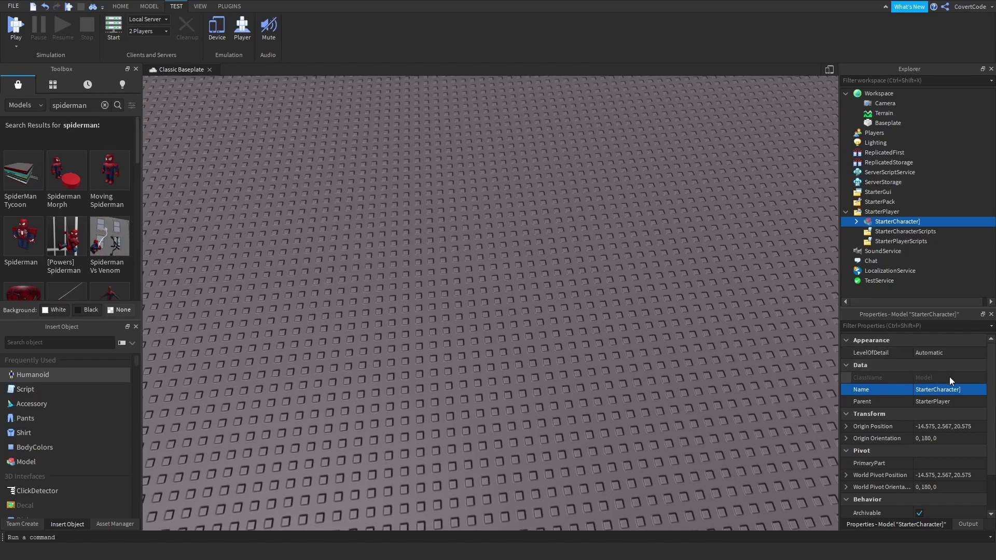
left_click(954, 389)
left_click(962, 389)
key("BackSpace")
key("Return")
left_click(517, 225)
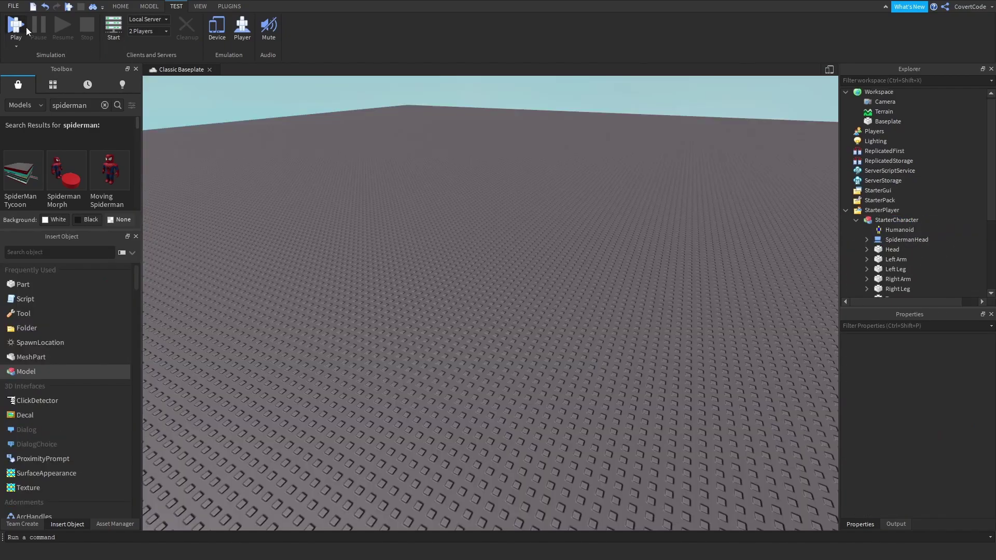
- Playtest the place as the Spiderman character, view it from different angles and distances, and stop the test
left_click(26, 27)
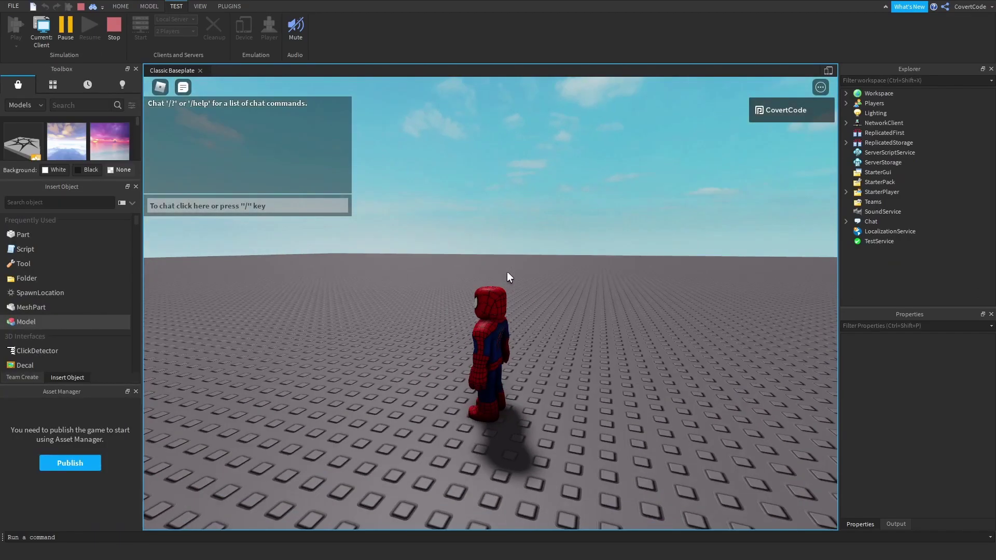
right_click_drag(506, 271, 461, 325)
scroll(461, 325, "up", 3)
scroll(460, 326, "down", 1)
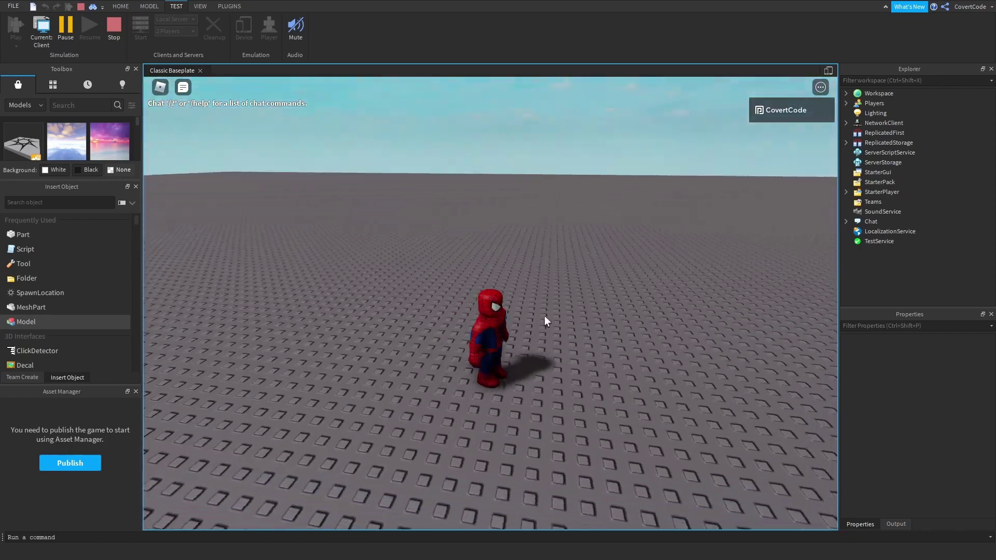
left_click(122, 32)
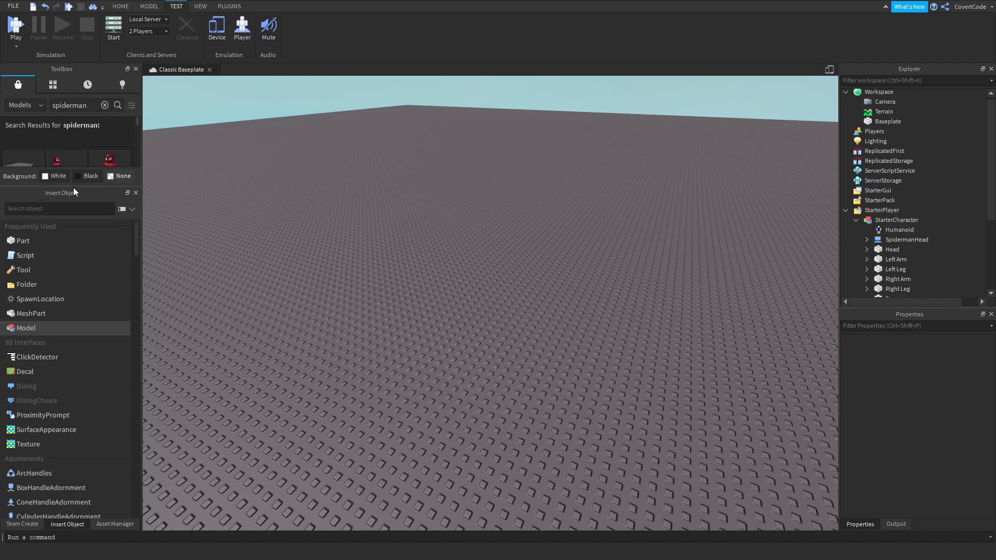
- Enlarge the Toolbox results area and delete the Spiderman StarterCharacter model from StarterPlayer
left_click_drag(73, 187, 179, 332)
right_click_drag(275, 291, 291, 273)
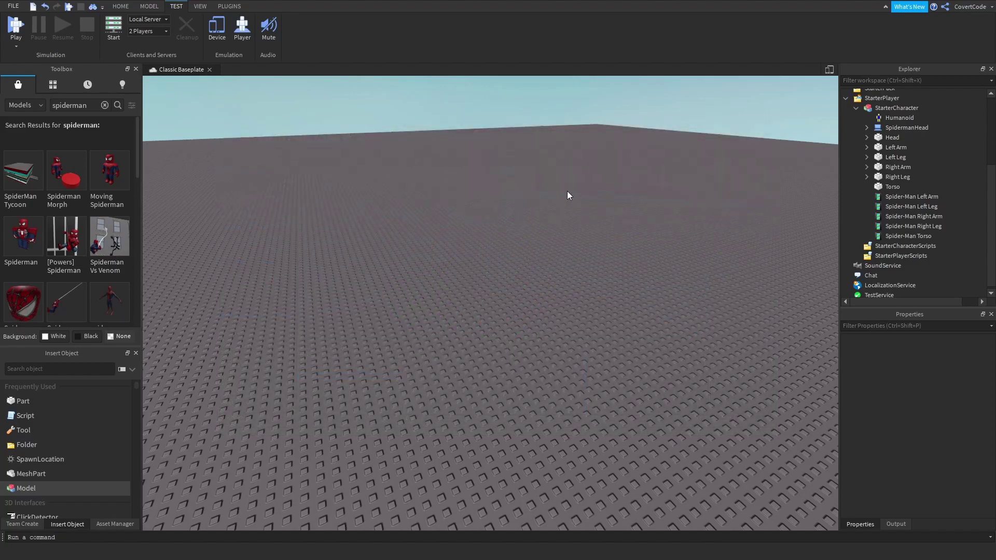
right_click_drag(441, 220, 443, 219)
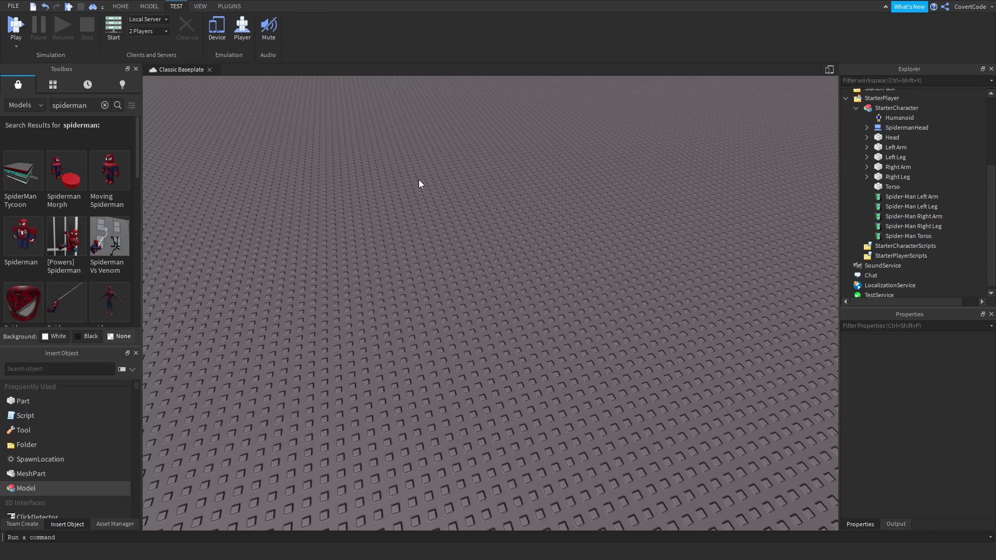
right_click(885, 109)
left_click(891, 120)
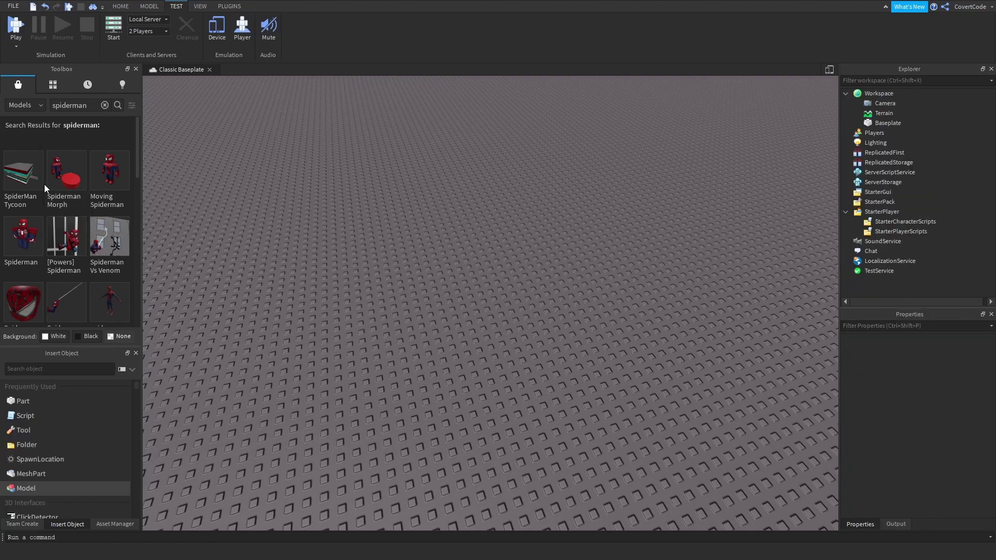
- Search the Toolbox models for "cat" and place the Walking Cat model on the baseplate
left_click(105, 104)
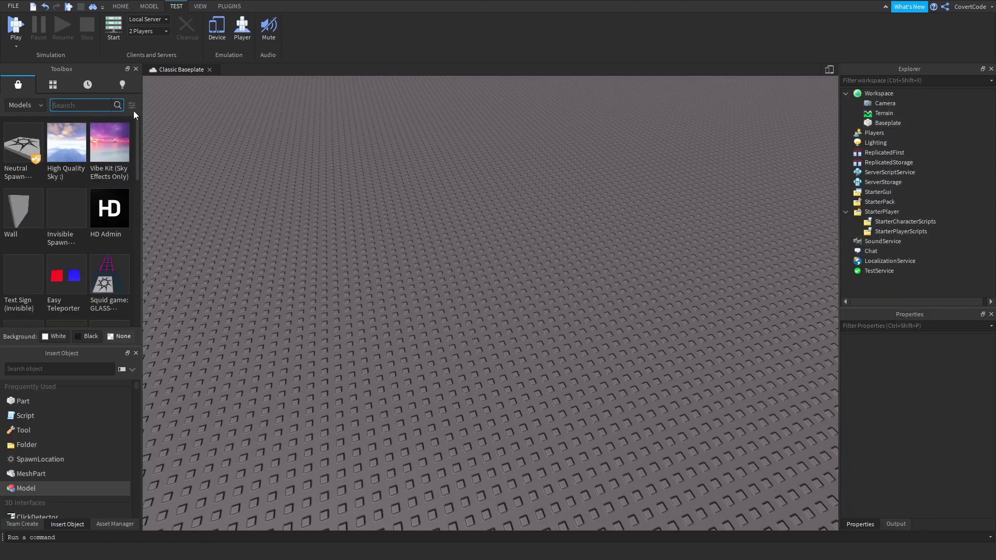
scroll(484, 185, "up", 3)
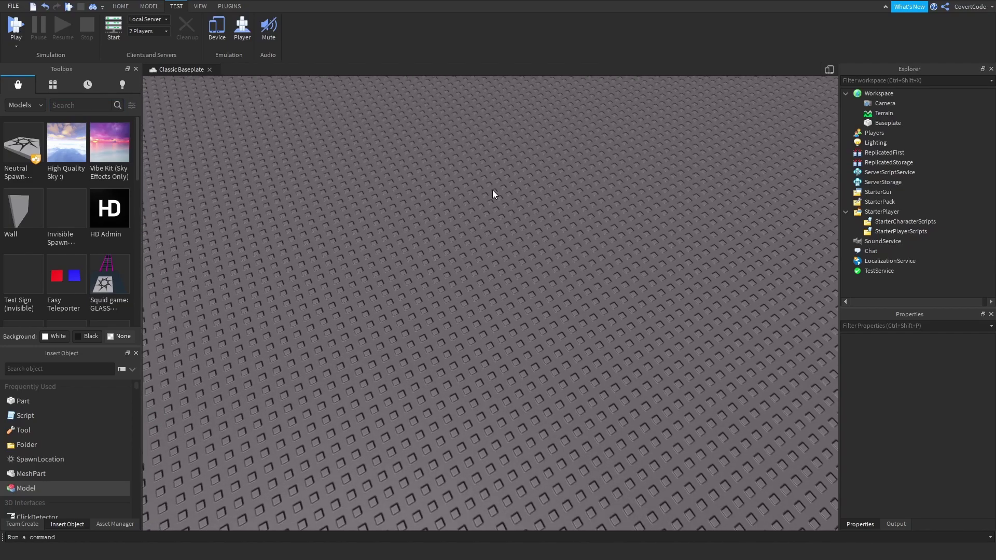
type("cat")
key("Return")
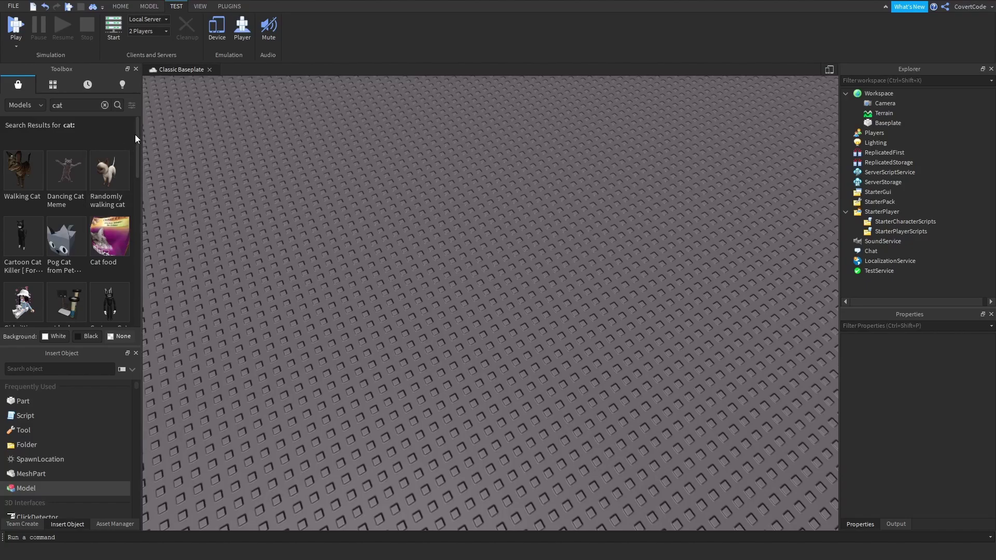
left_click_drag(135, 145, 136, 152)
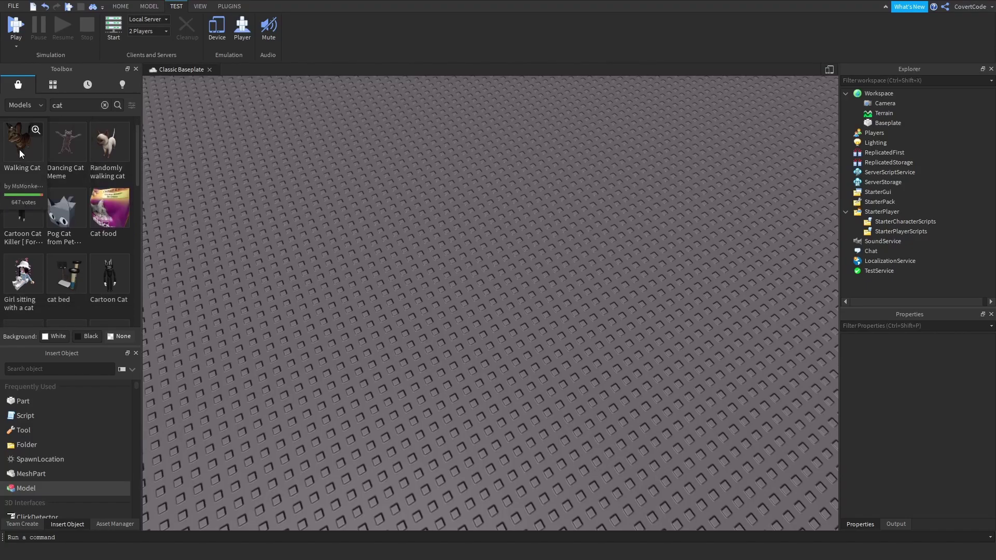
mouse_move(25, 159)
left_click_drag(26, 159, 502, 292)
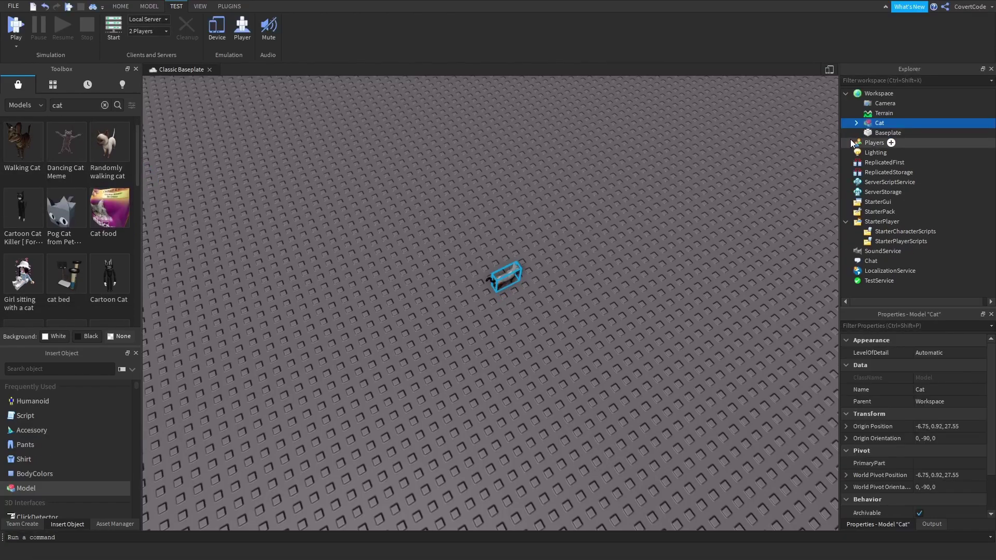
- Delete the KillCat, Move, Follow, Health, RegenerateHealth, Respawn and Sound scripts from the Cat model, keeping Animate
left_click(855, 123)
scroll(874, 182, "down", 2)
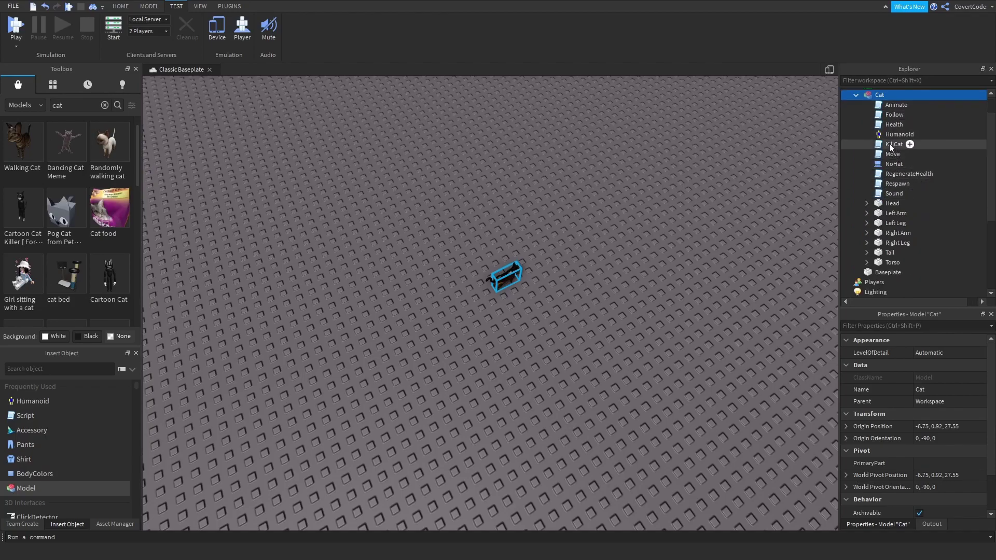
left_click(889, 144)
left_click(887, 155, "ctrl")
key("Delete")
left_click(894, 115)
left_click(893, 124, "ctrl")
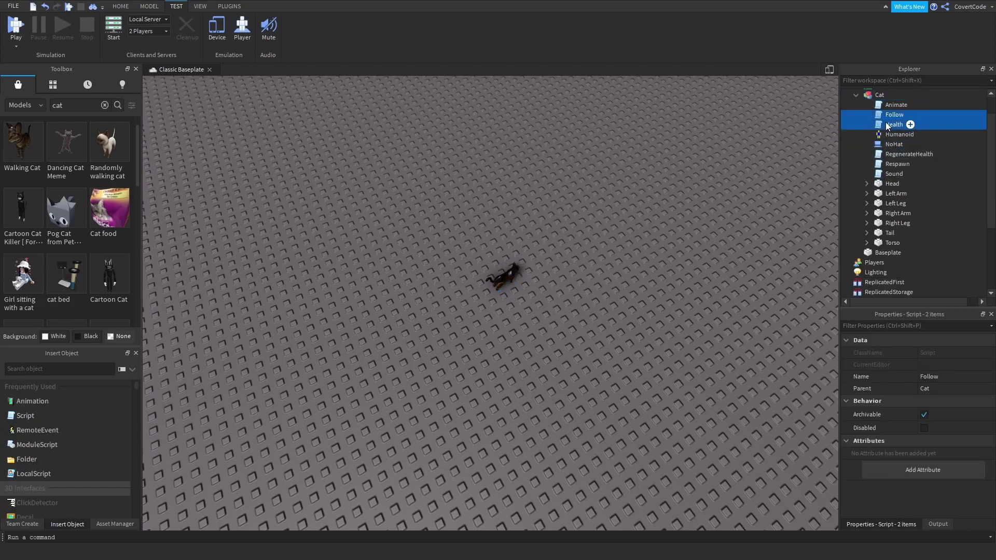
key("Delete")
left_click(908, 134)
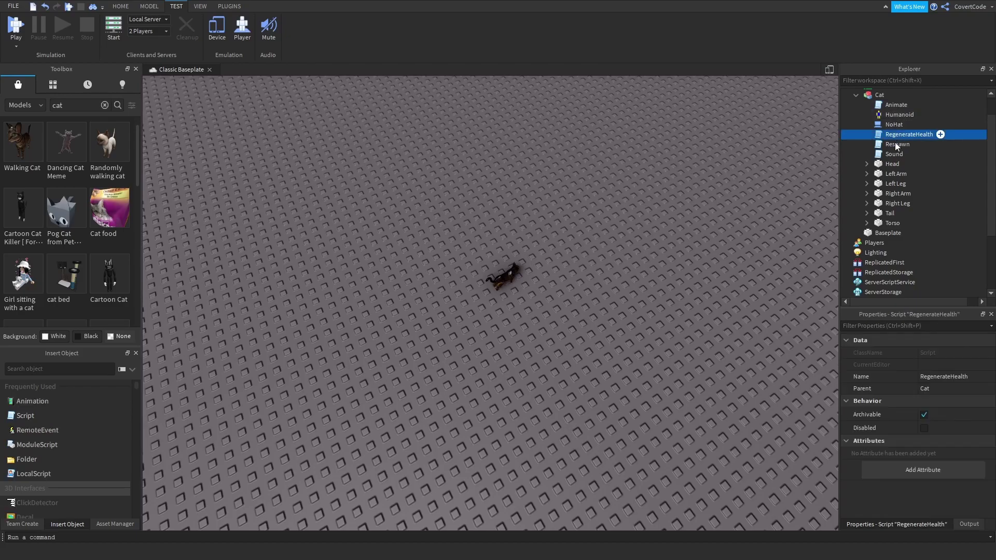
left_click(894, 154, "shift")
key("Delete")
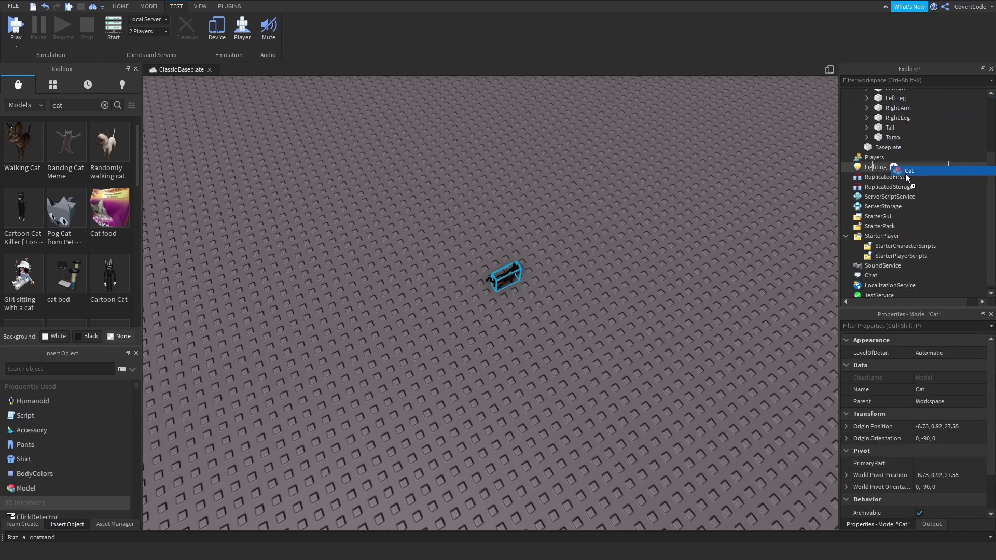
- Move the Cat model from Workspace into StarterPlayer and rename it StarterCharacter
left_click_drag(905, 173, 895, 233)
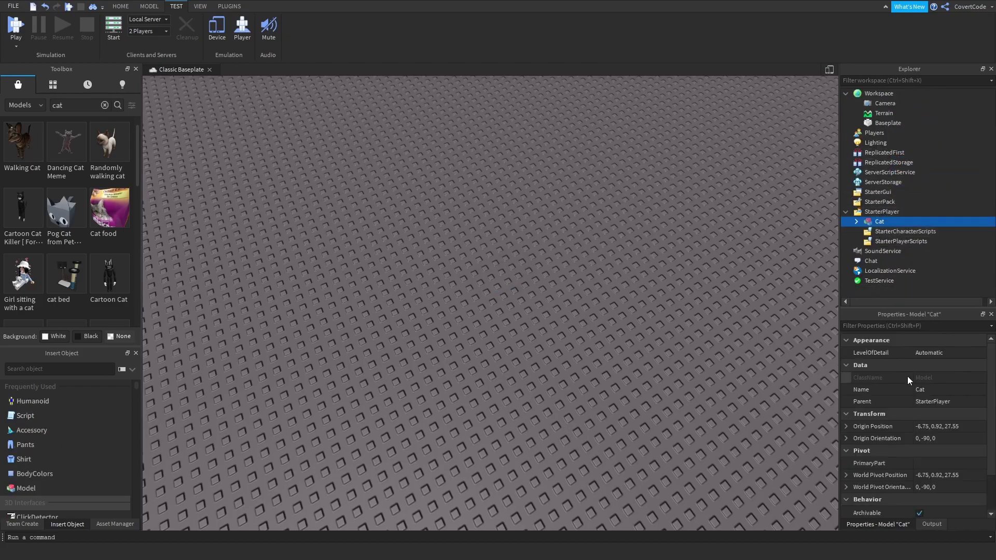
left_click(936, 388)
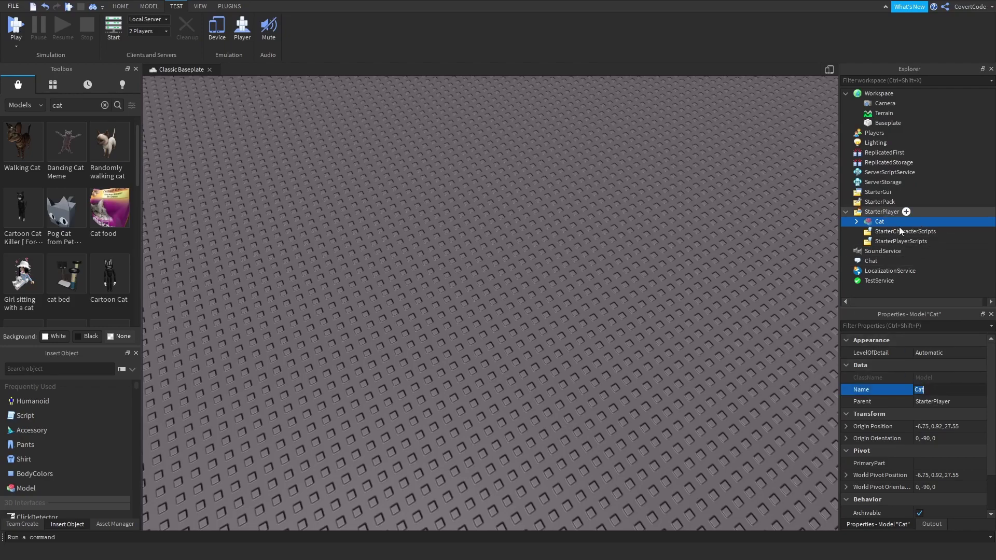
type("Star")
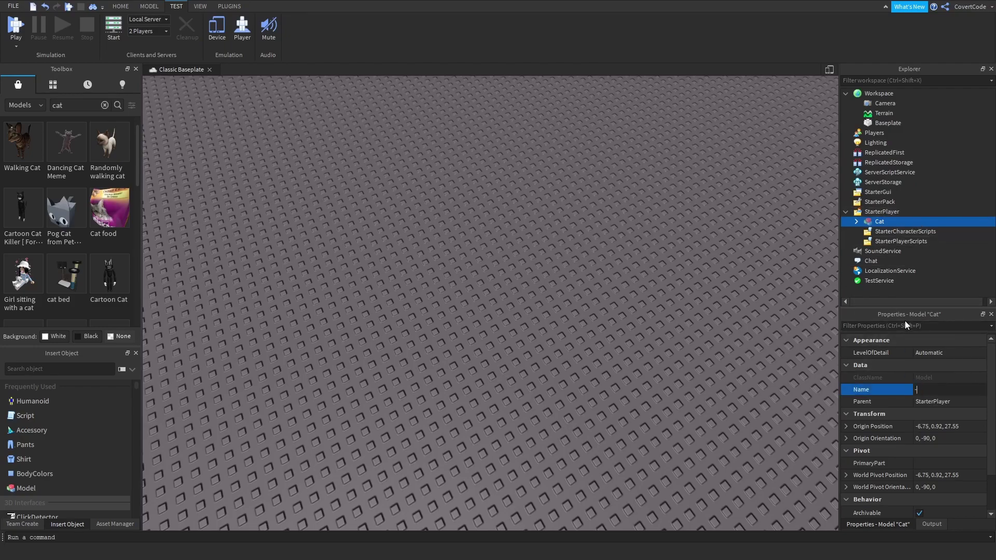
type("terCharacter")
key("Return")
- Playtest the place, run and jump around as the cat character to check its movement, and stop the test
left_click(11, 19)
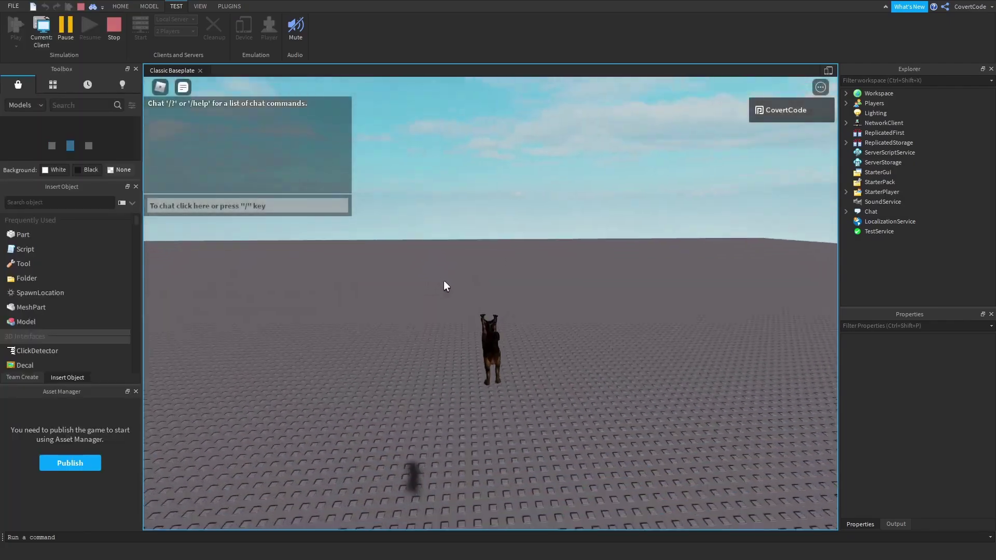
key("a")
right_click_drag(444, 280, 441, 279)
key("d")
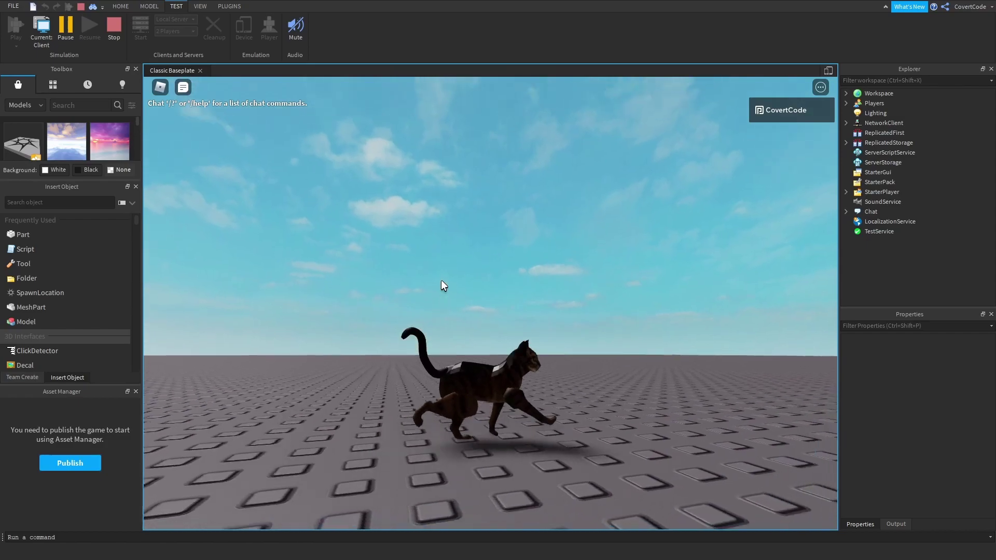
right_click_drag(442, 281, 440, 281)
key("a")
key("space")
key("space")
key("w")
right_click_drag(489, 302, 490, 302)
key("d")
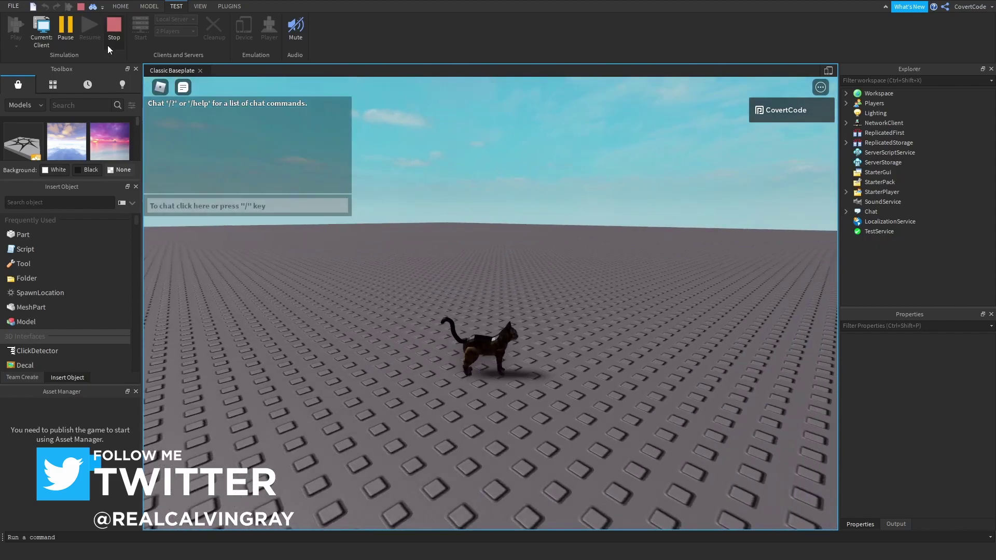
left_click(108, 45)
key("shift+F5")
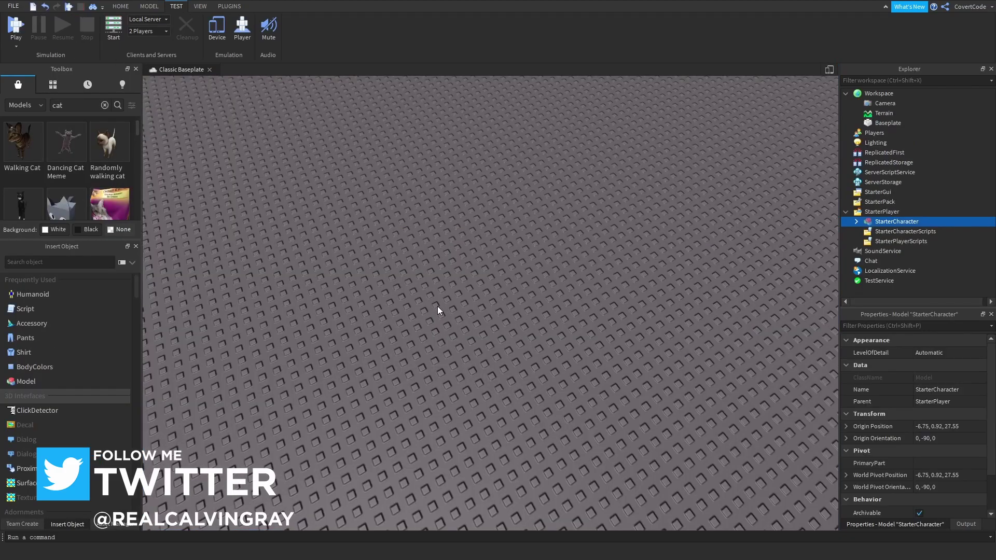
right_click_drag(404, 291, 405, 290)
left_click(404, 291)
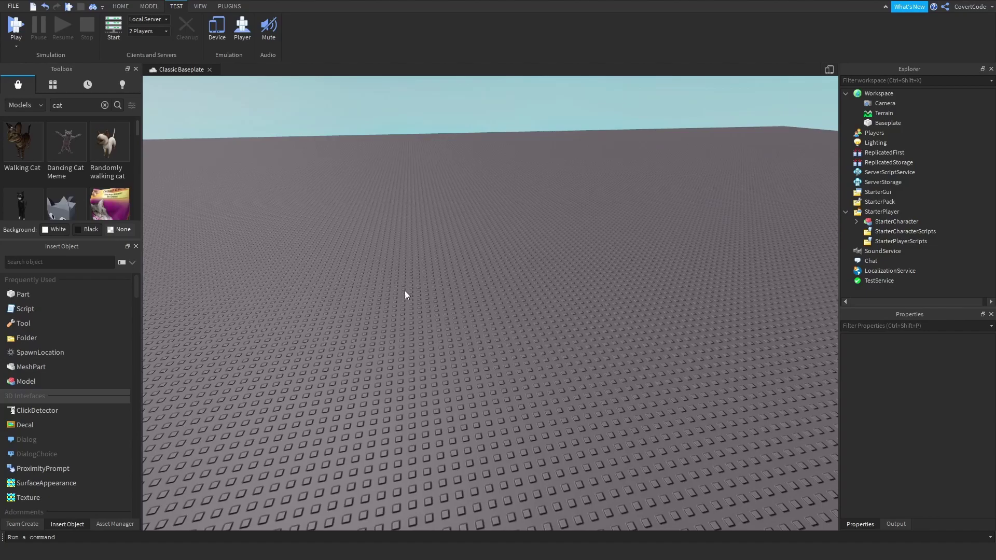